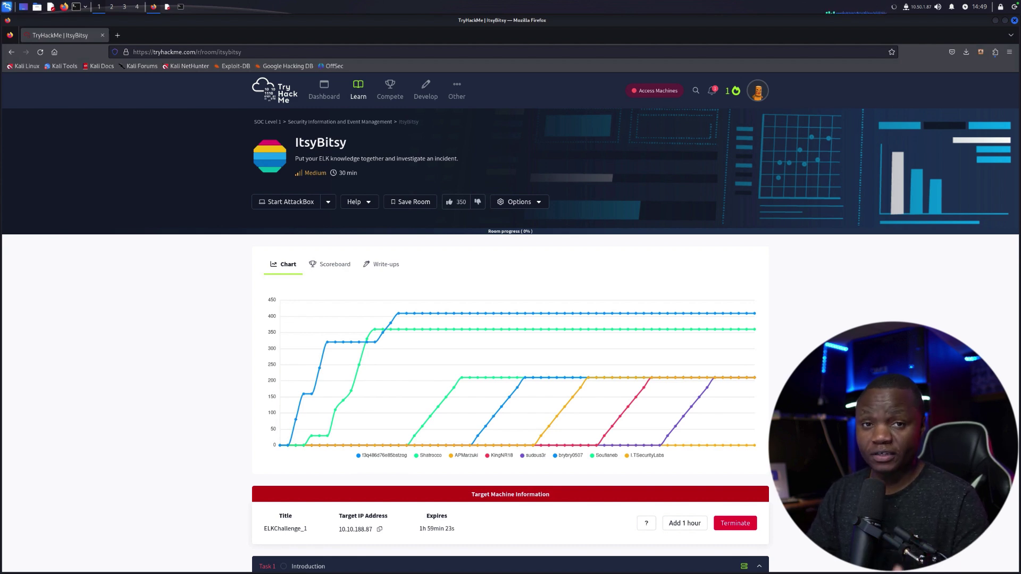
# Scroll the ItsyBitsy room to Task 1's machine IP and login credentials, then return to Kali
pyautogui.scroll(-5, 267, 307)
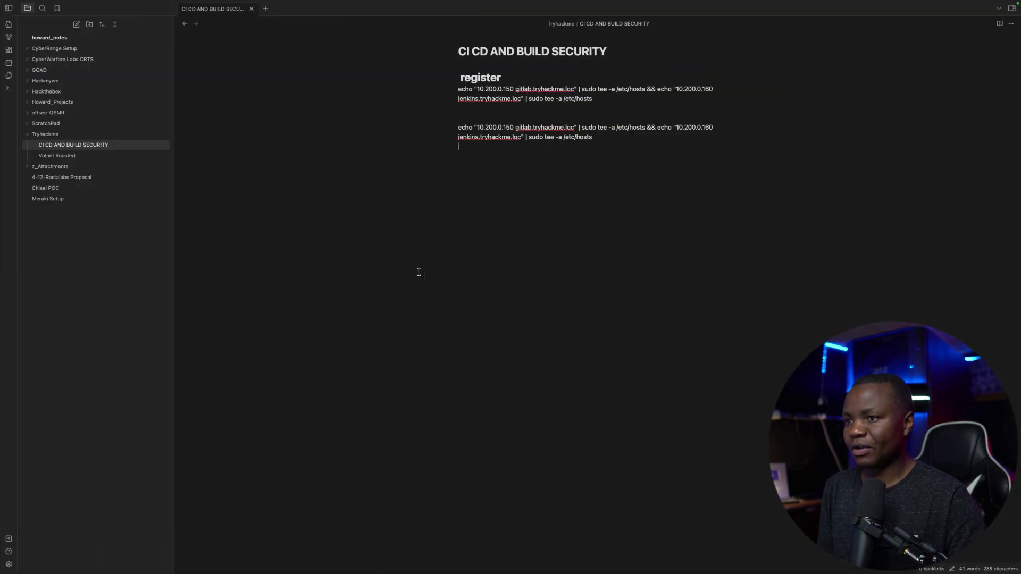
pyautogui.hotkey('ctrl', 'Left')
pyautogui.hotkey('ctrl', 'Left')
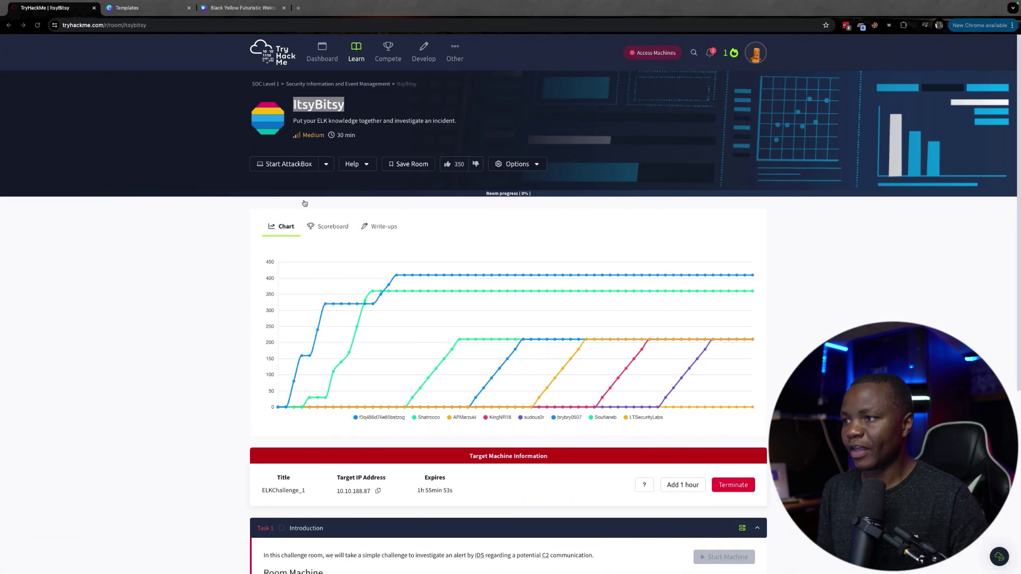
pyautogui.hotkey('ctrl', 'Right')
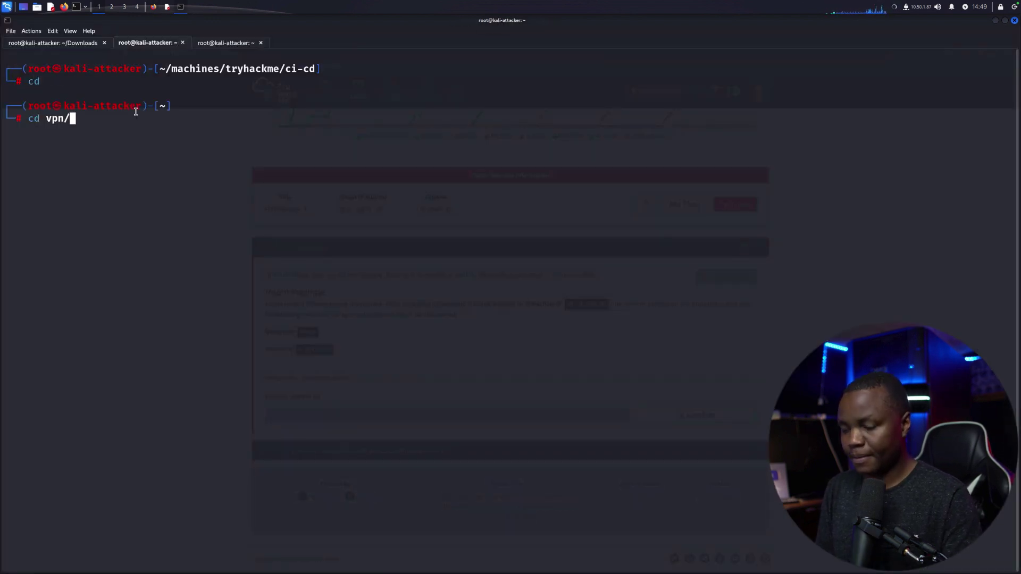
# Run openvpn tryhackme.ovpn from the vpn folder to connect to the TryHackMe network
pyautogui.press('Return')
pyautogui.write('open')
pyautogui.press('Tab')
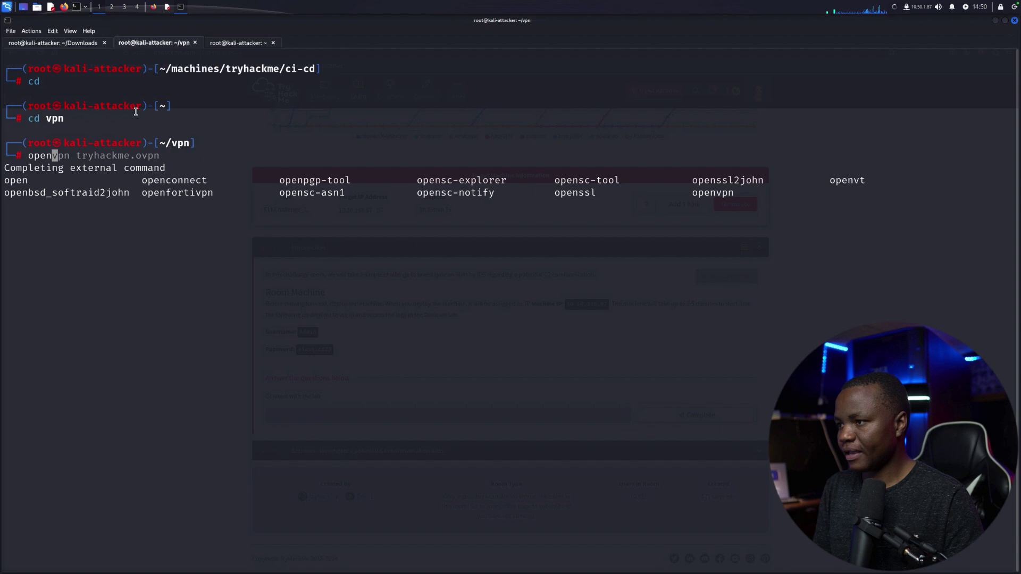
pyautogui.write('vpn')
pyautogui.press('Right')
pyautogui.press('Return')
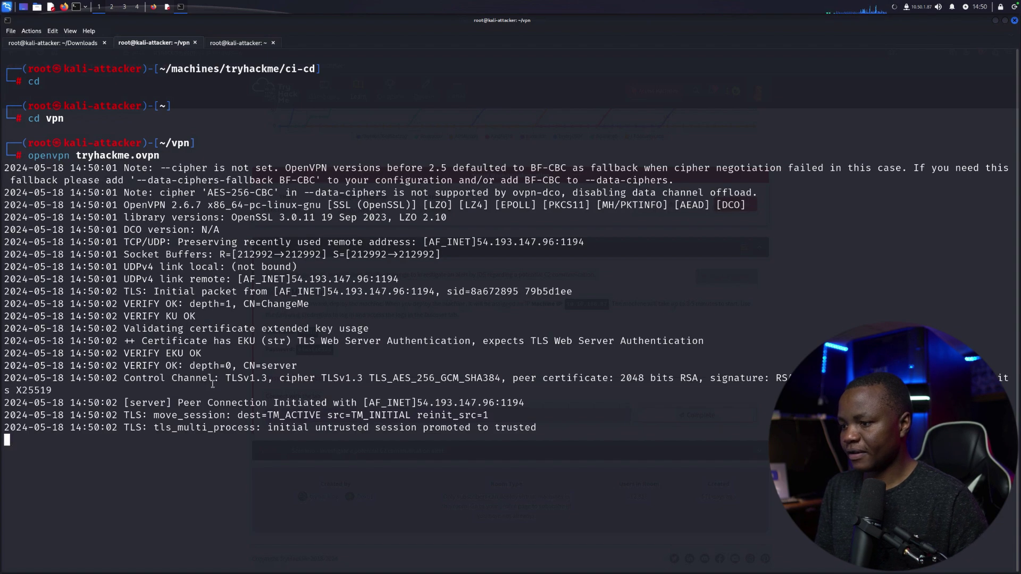
pyautogui.click(154, 7)
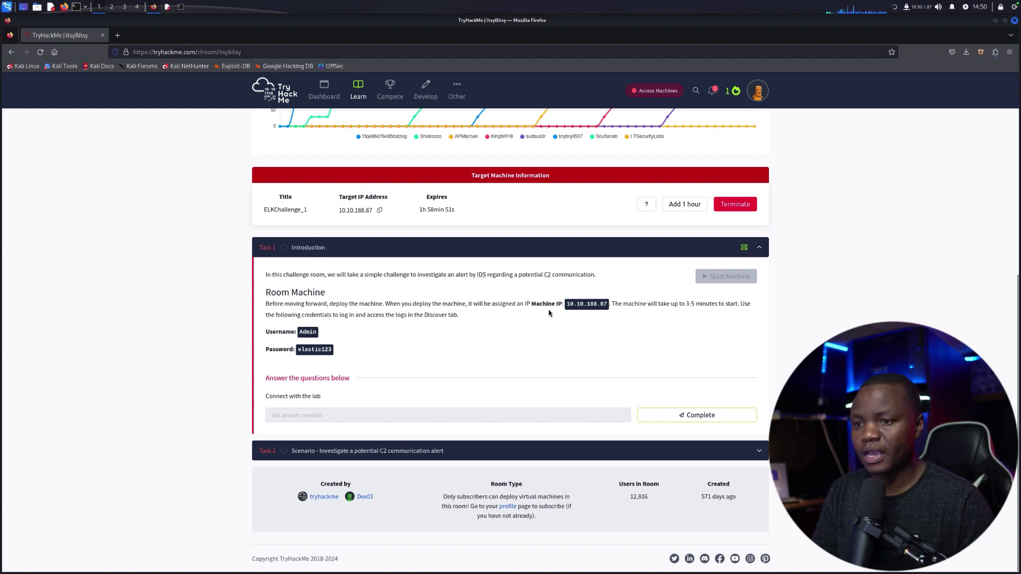
# Select 10.10.188.87 on Task 1's Machine IP line and copy it
pyautogui.moveTo(608, 304); pyautogui.dragTo(571, 305)
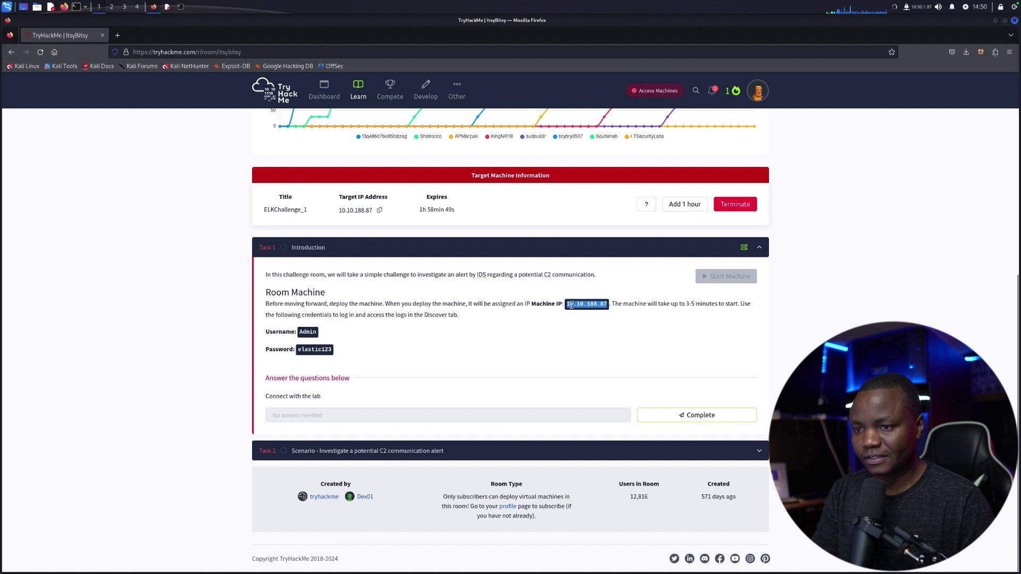
pyautogui.rightClick(571, 305)
pyautogui.click(635, 310)
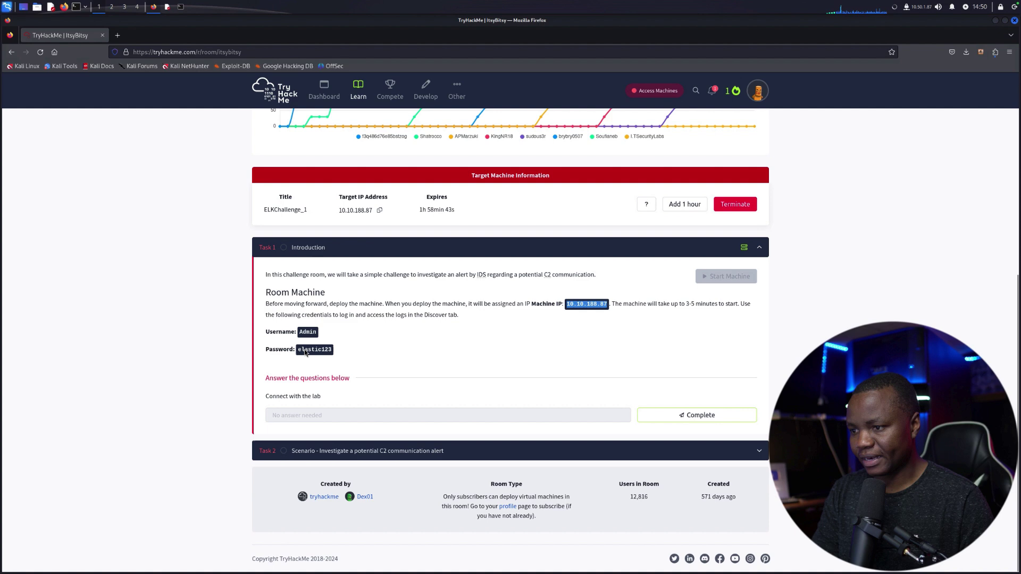
# Load the Elastic instance at 10.10.188.87 in a new browser tab
pyautogui.click(118, 35)
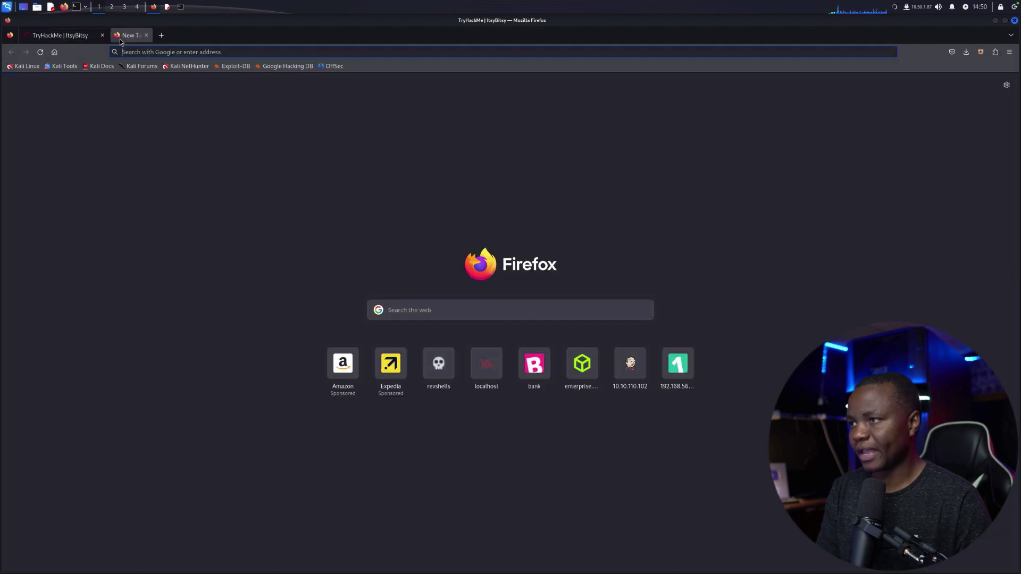
pyautogui.hotkey('ctrl', 'v')
pyautogui.press('Return')
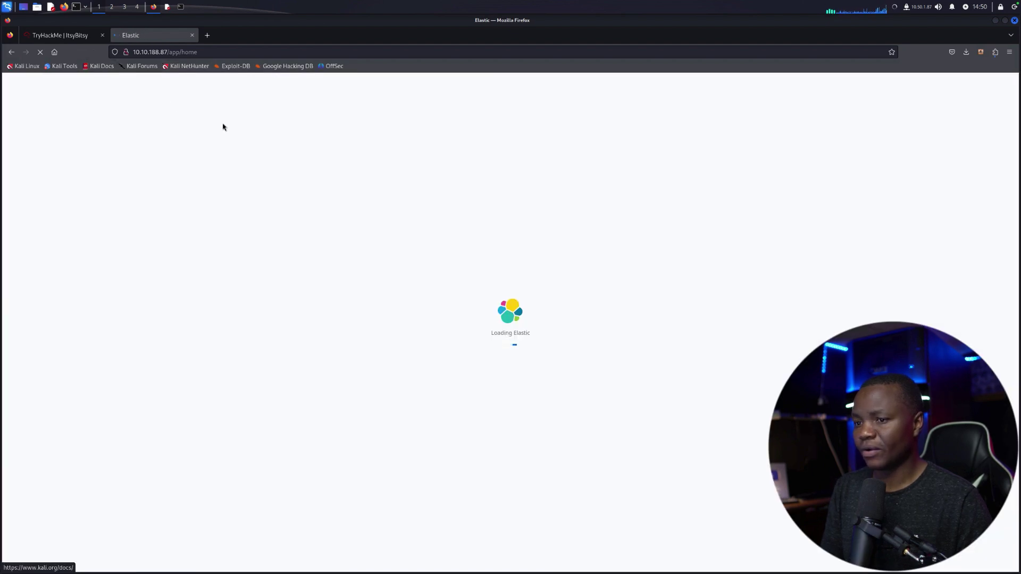
# Copy the lab password from the room's Task 1 panel
pyautogui.click(66, 38)
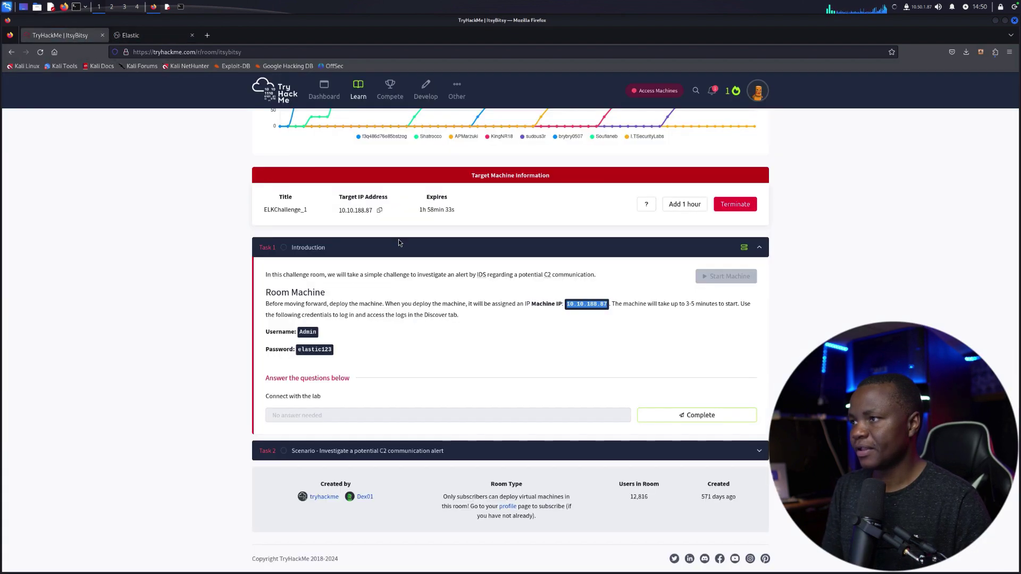
pyautogui.moveTo(333, 351); pyautogui.dragTo(293, 350)
pyautogui.rightClick(317, 349)
pyautogui.click(336, 356)
# Open Kibana's Analytics overview from the navigation menu, then return to the room
pyautogui.click(151, 35)
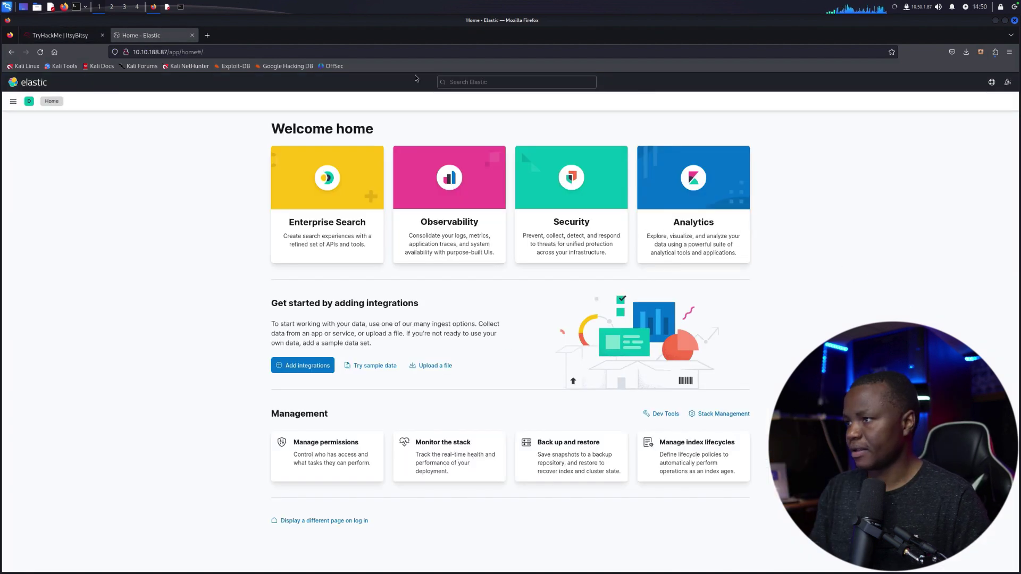
pyautogui.click(13, 101)
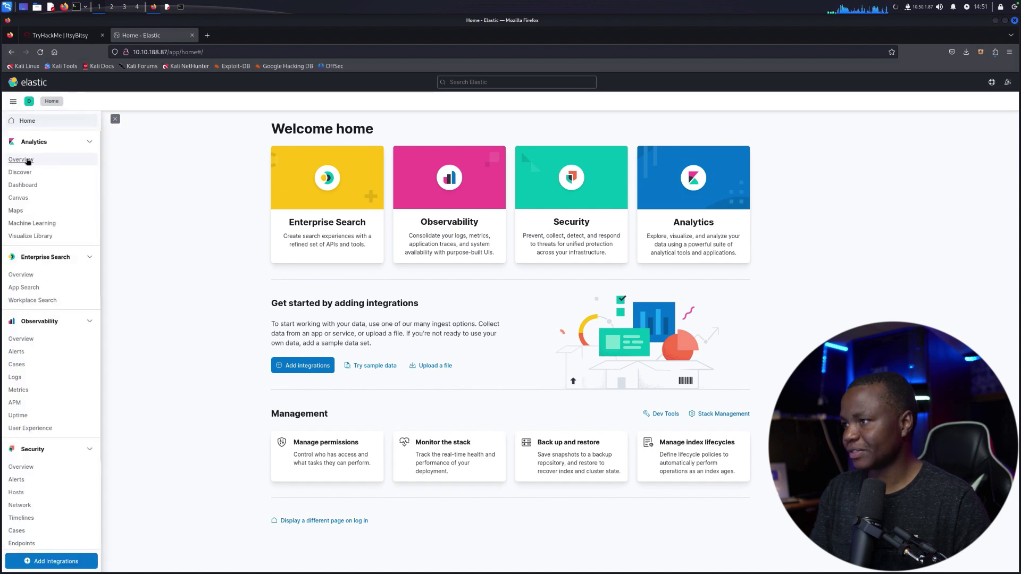
pyautogui.click(21, 159)
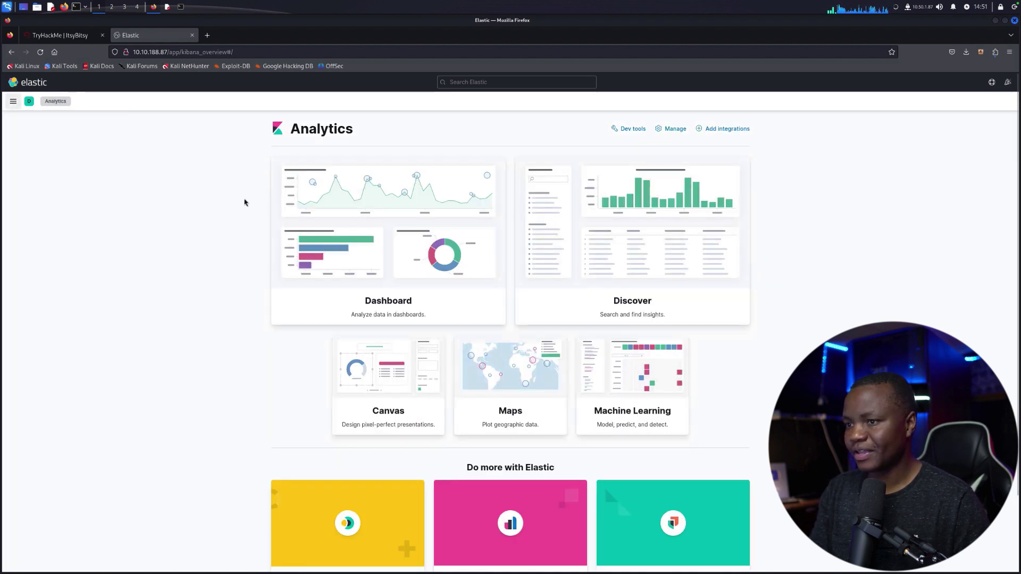
pyautogui.click(76, 36)
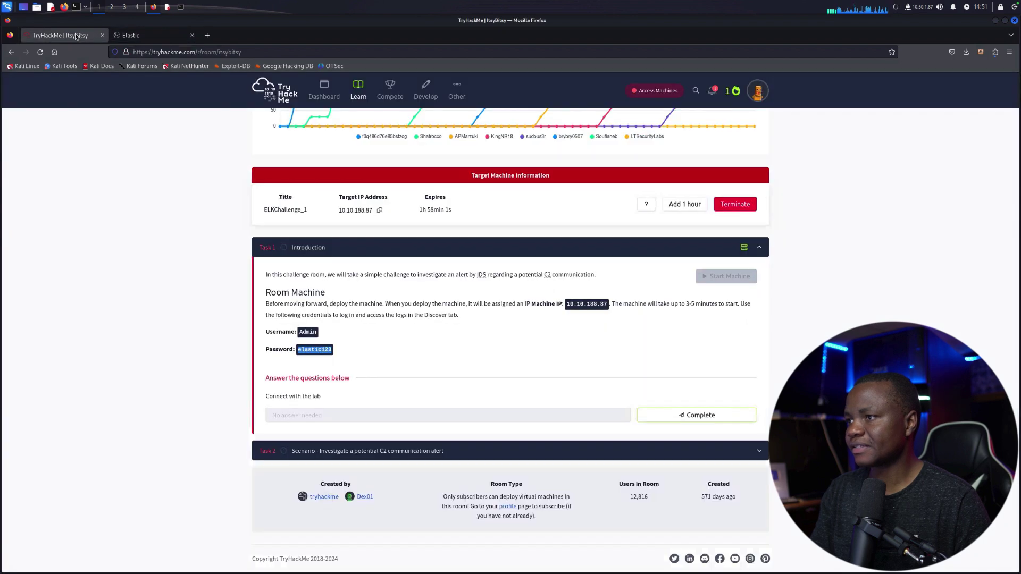
# Complete Task 1, expand Task 2's scenario, and select the connection_logs index name
pyautogui.click(685, 417)
pyautogui.click(747, 453)
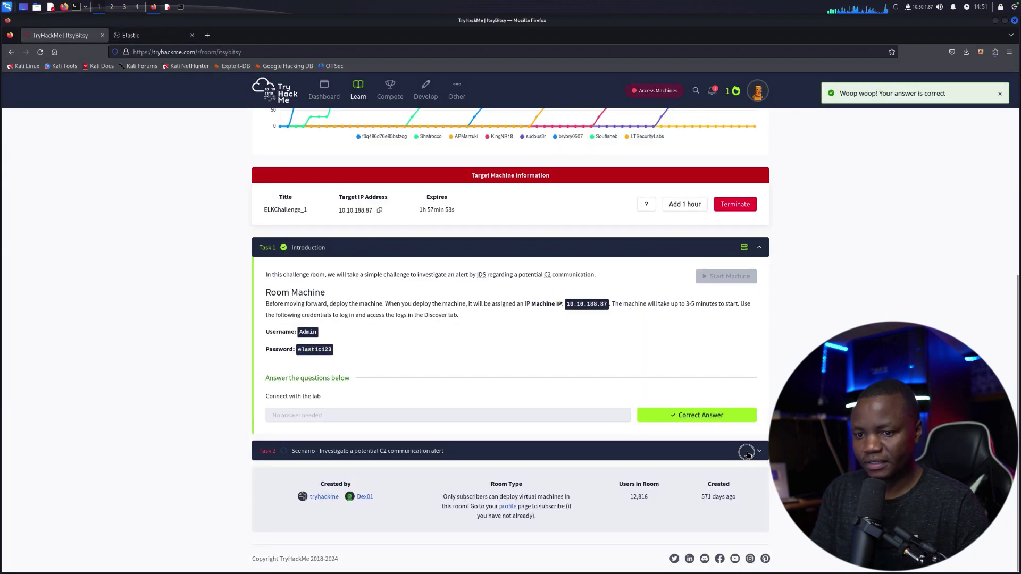
pyautogui.scroll(-5, 545, 407)
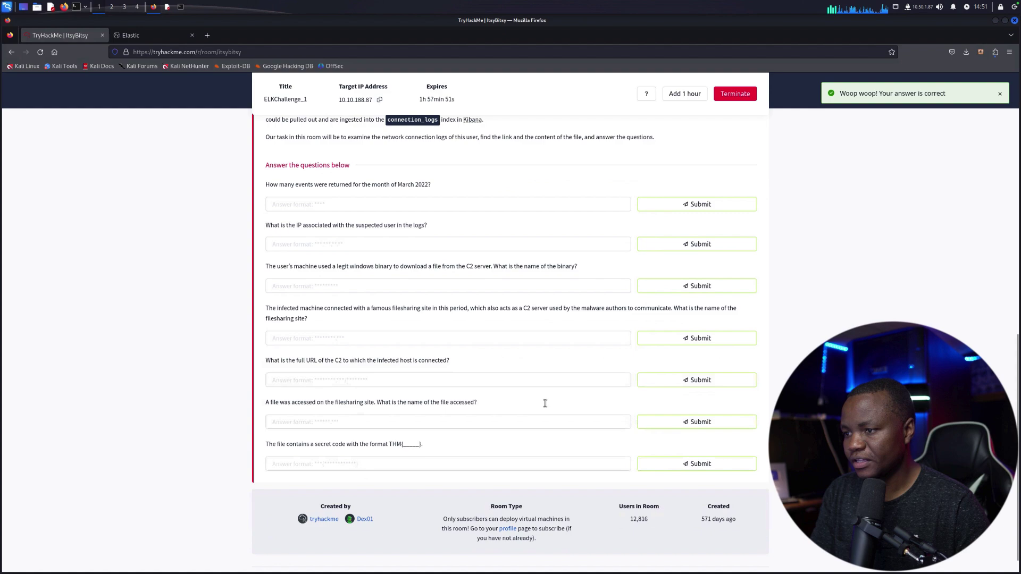
pyautogui.scroll(8, 546, 407)
pyautogui.scroll(-4, 546, 407)
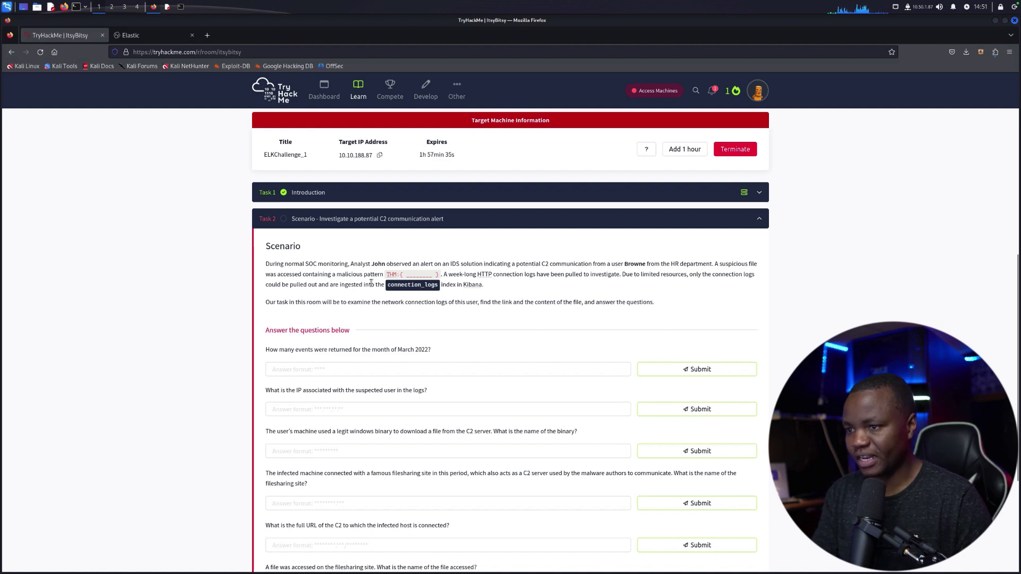
pyautogui.moveTo(386, 274); pyautogui.dragTo(426, 274)
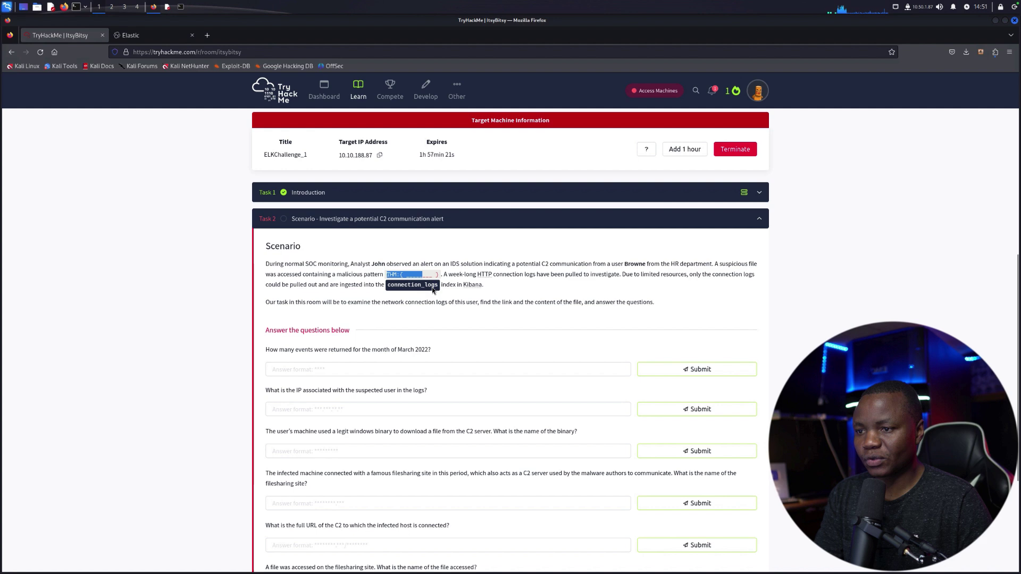
pyautogui.moveTo(440, 287); pyautogui.dragTo(381, 287)
# Copy connection_logs and open Kibana Discover on that index
pyautogui.rightClick(407, 287)
pyautogui.click(423, 290)
pyautogui.click(130, 35)
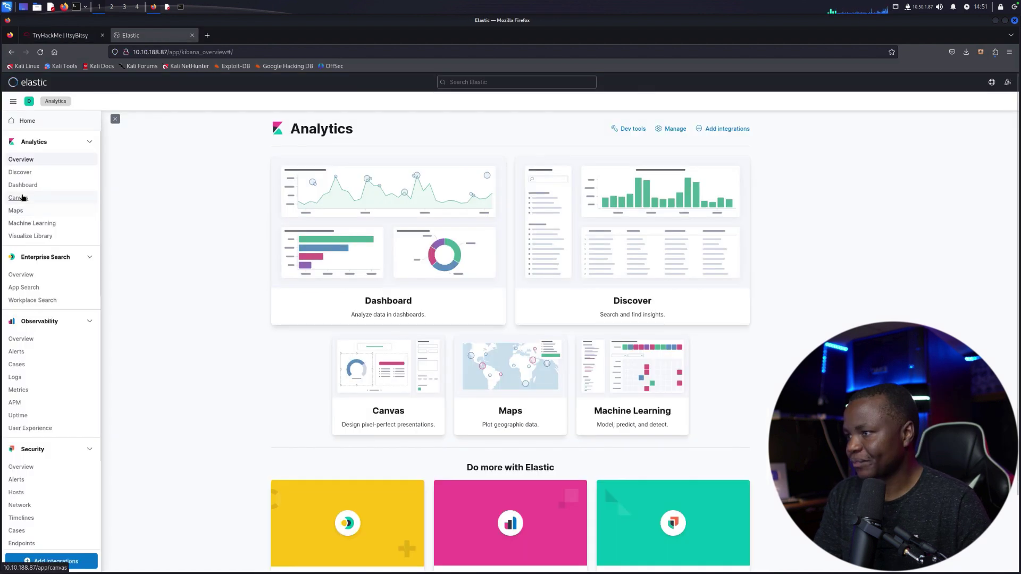
pyautogui.click(20, 174)
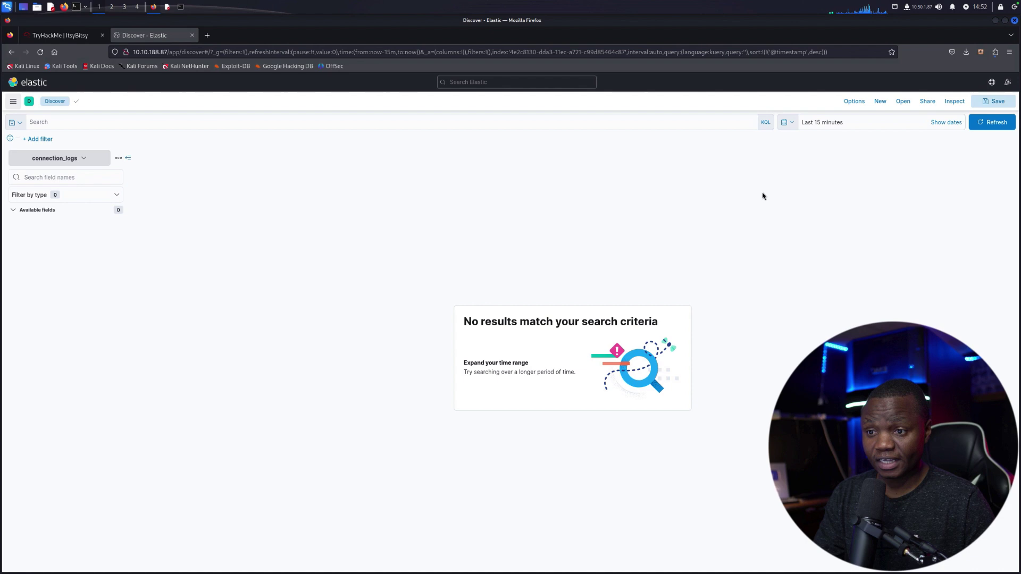
pyautogui.click(64, 35)
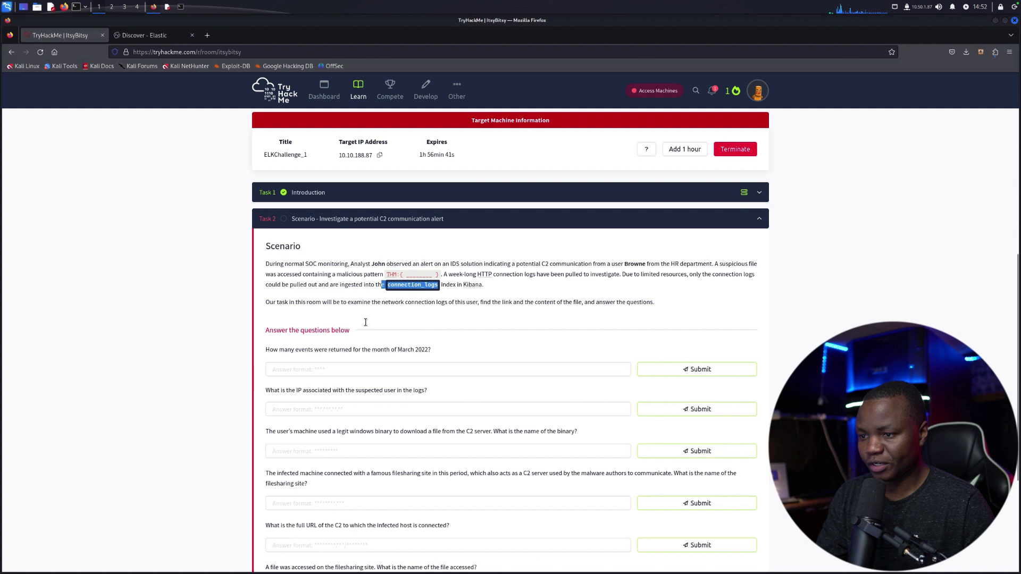
pyautogui.click(153, 36)
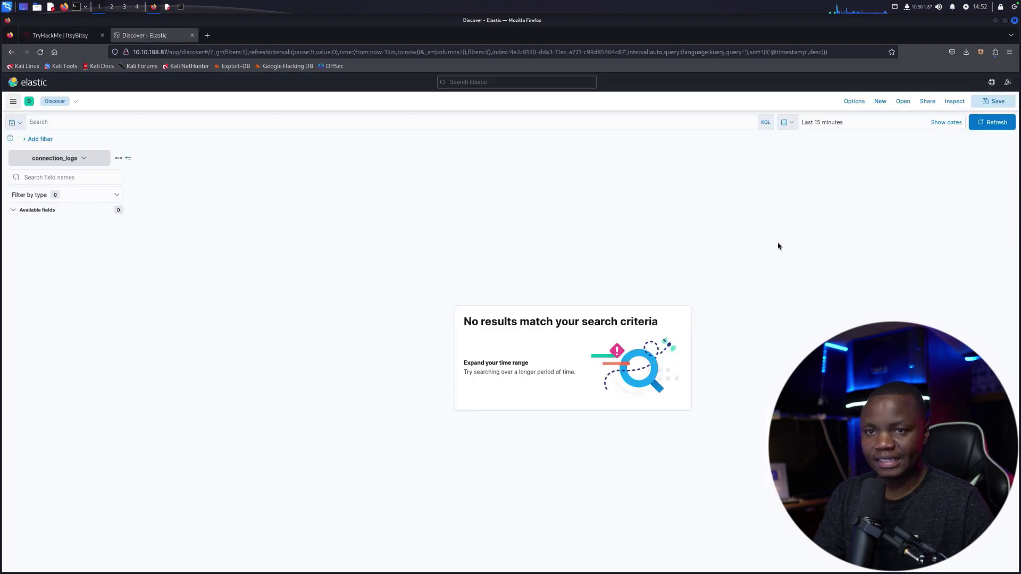
# Set the Discover range's end date to March 31, 2022
pyautogui.click(797, 124)
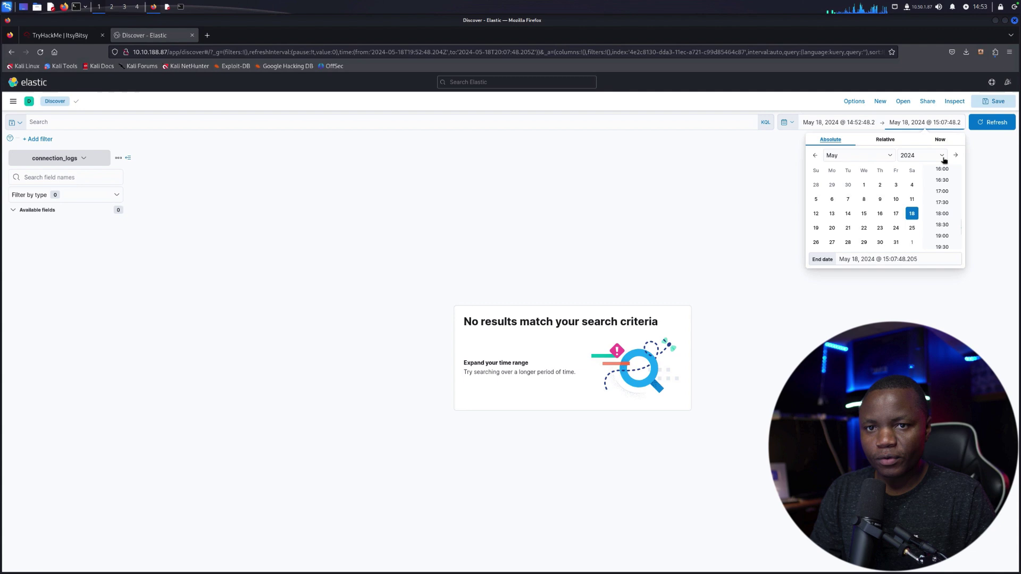
pyautogui.click(916, 155)
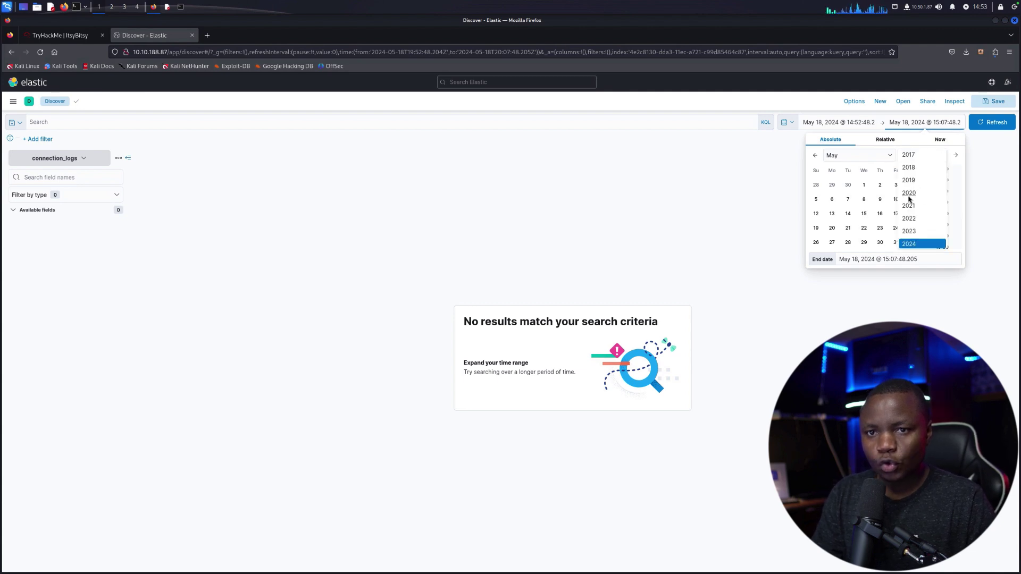
pyautogui.hotkey('ctrl', 'Left')
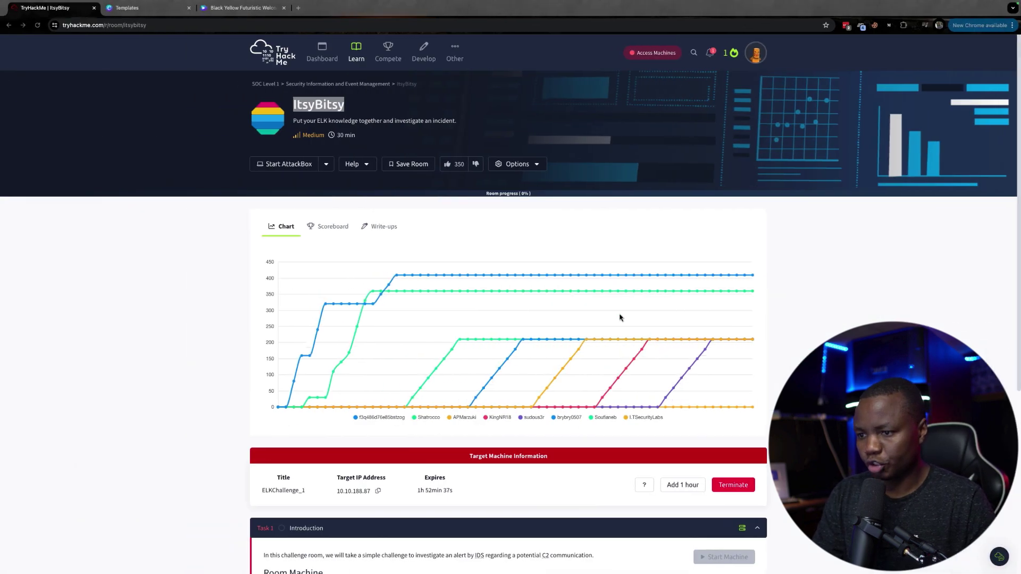
pyautogui.scroll(-3, 620, 317)
pyautogui.hotkey('ctrl', 'Right')
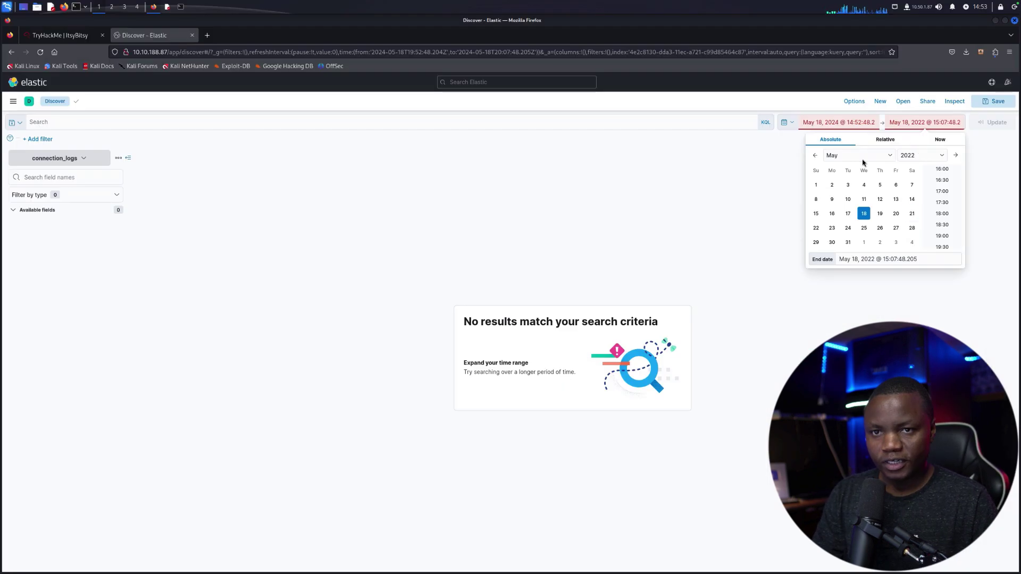
pyautogui.click(814, 156)
pyautogui.click(814, 156)
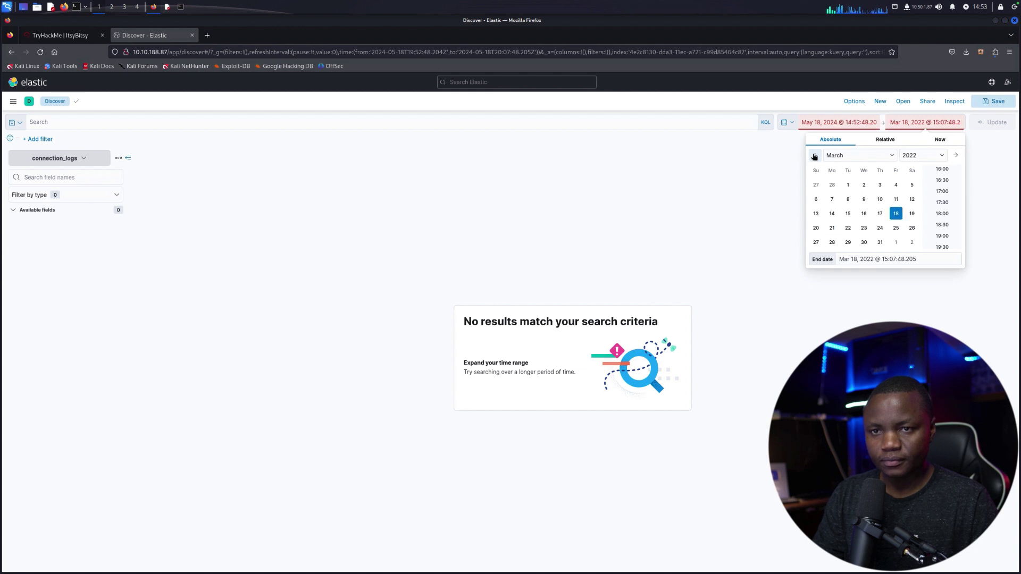
pyautogui.click(880, 242)
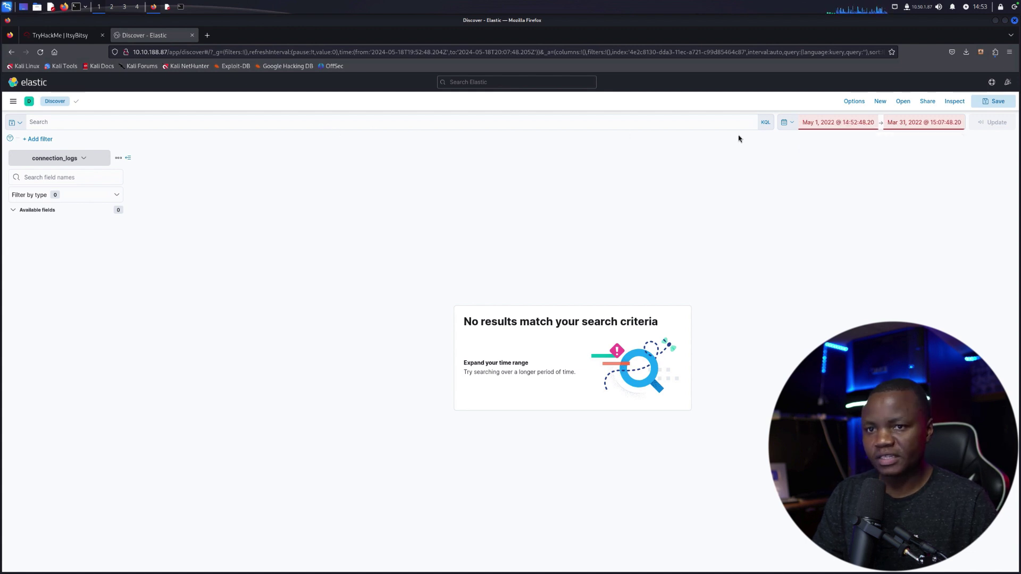
# Set the range's start date to March 1, 2022
pyautogui.click(814, 123)
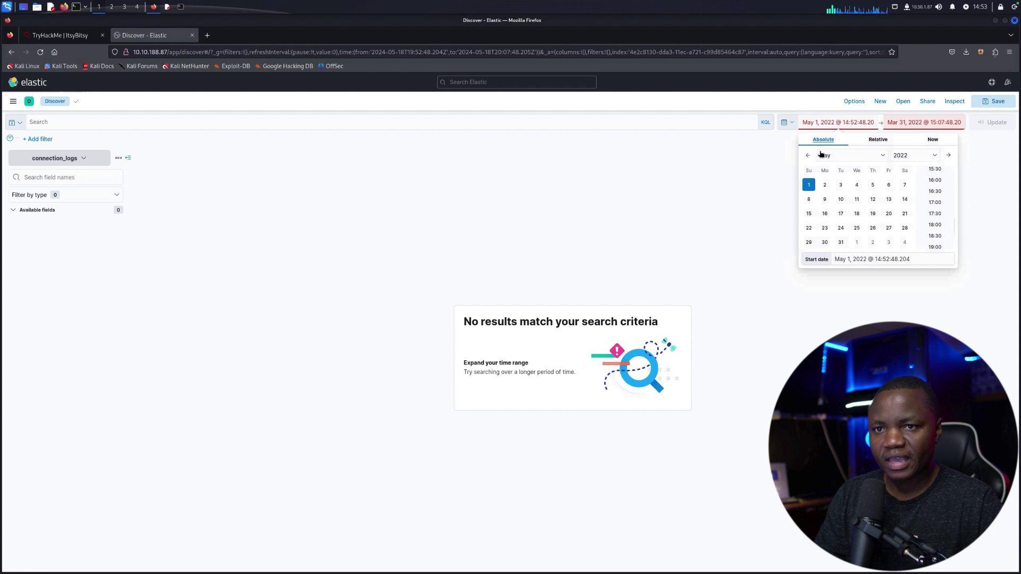
pyautogui.click(807, 156)
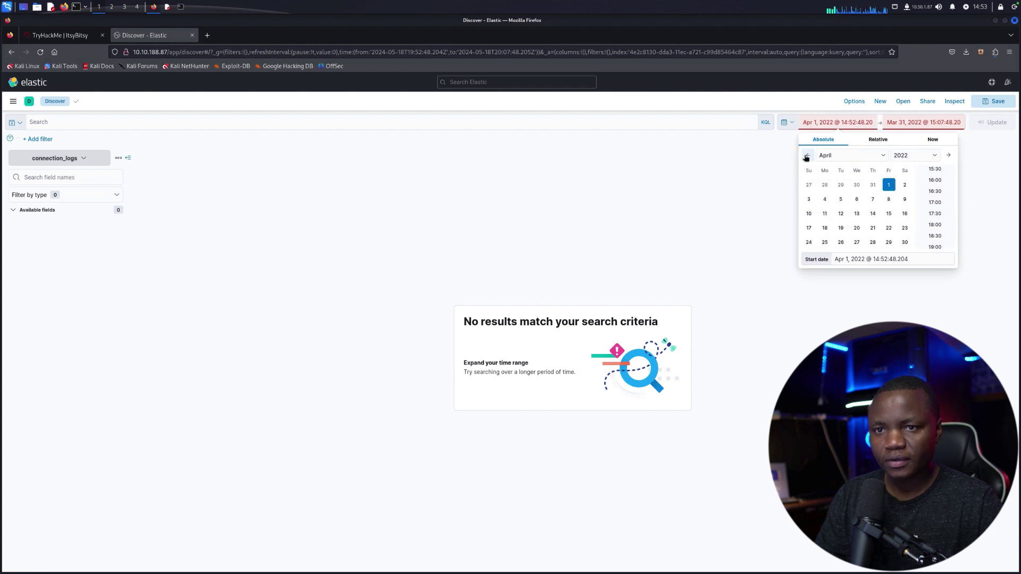
pyautogui.click(806, 156)
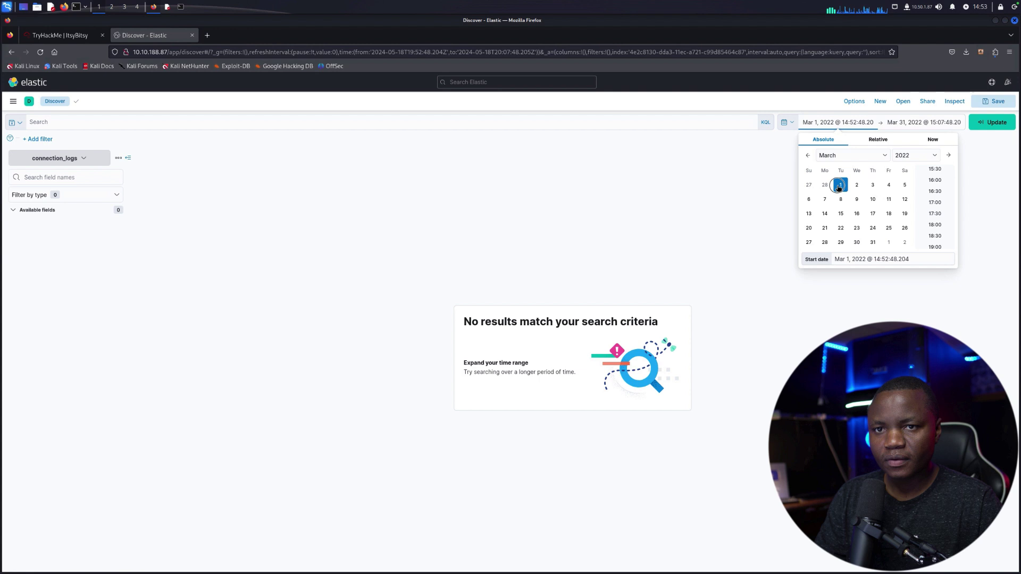
pyautogui.click(736, 192)
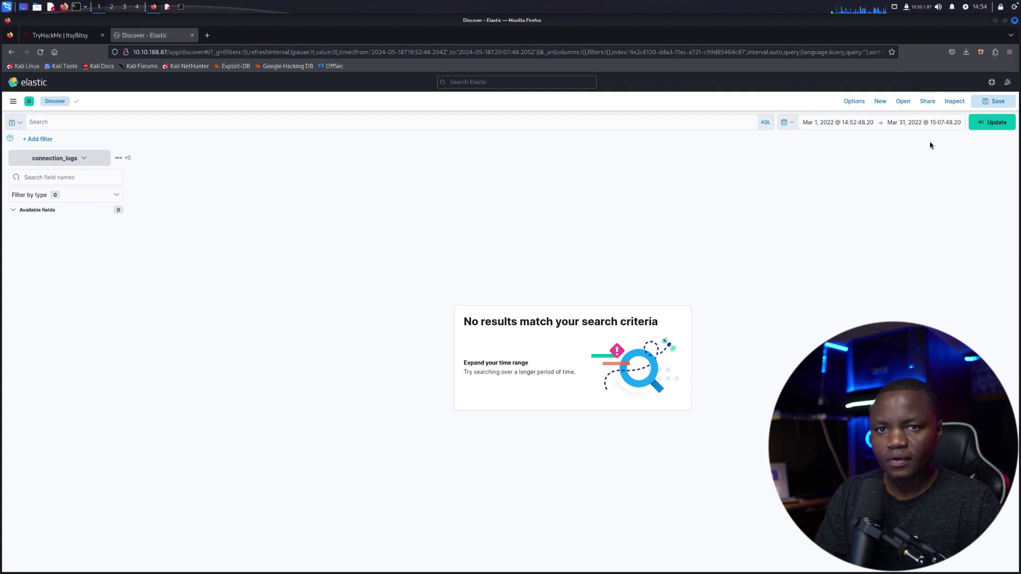
# Update Discover to 1,482 March hits and submit 1482 as the March event count
pyautogui.click(985, 124)
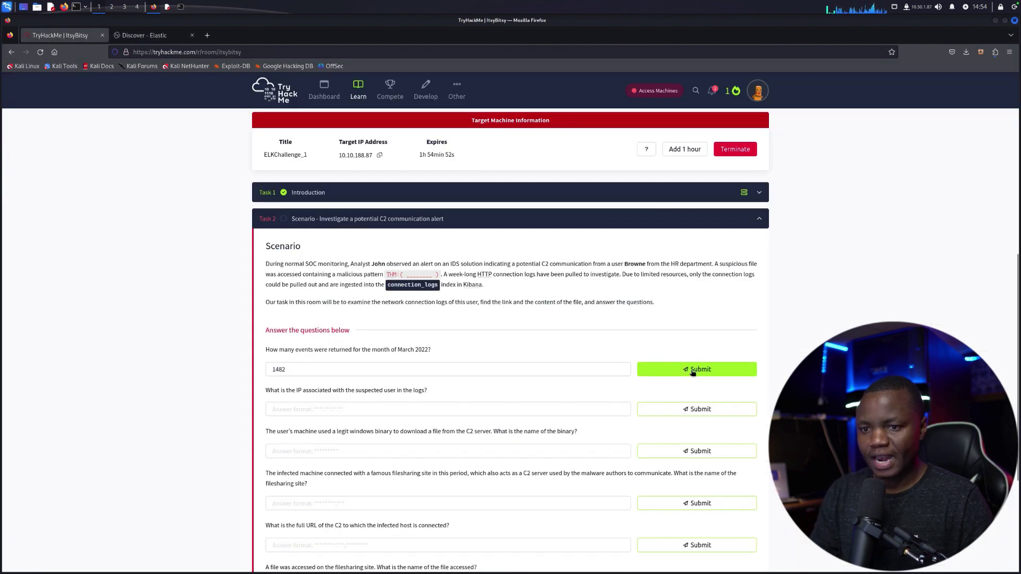
pyautogui.click(693, 370)
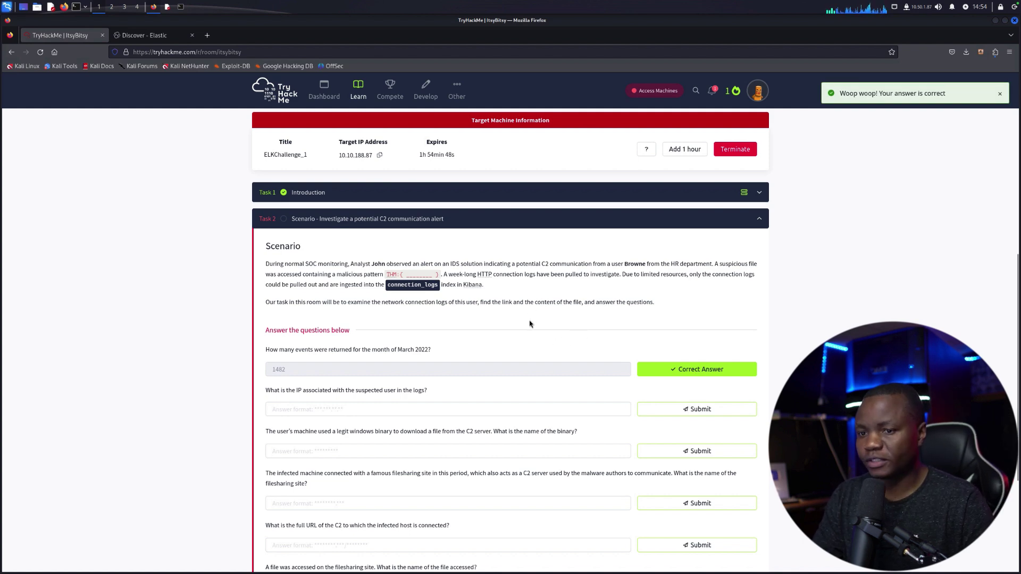
pyautogui.scroll(-3, 529, 324)
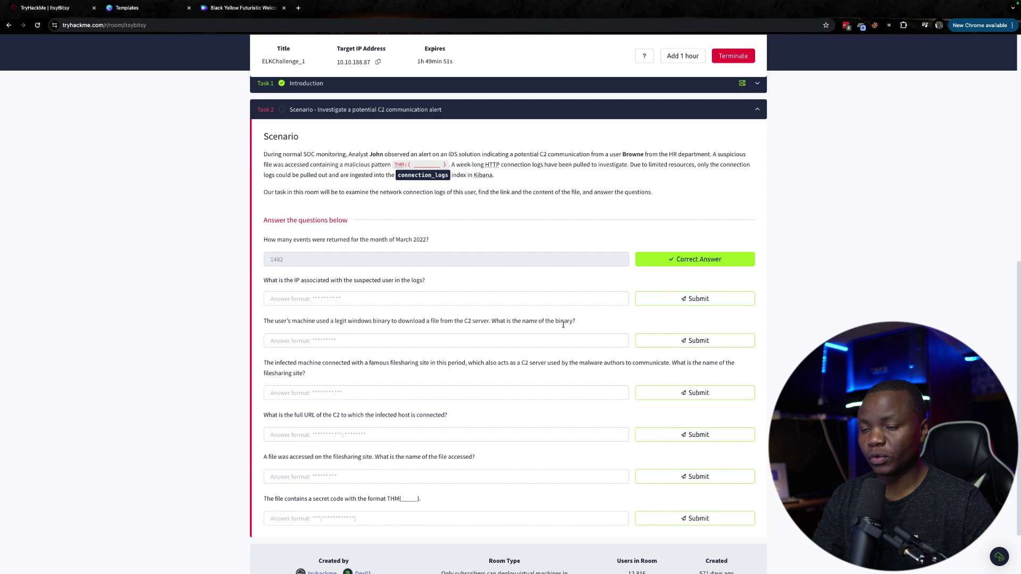
# Show the Top 5 values of destination_ip and source_ip in Discover
pyautogui.hotkey('ctrl', 'Right')
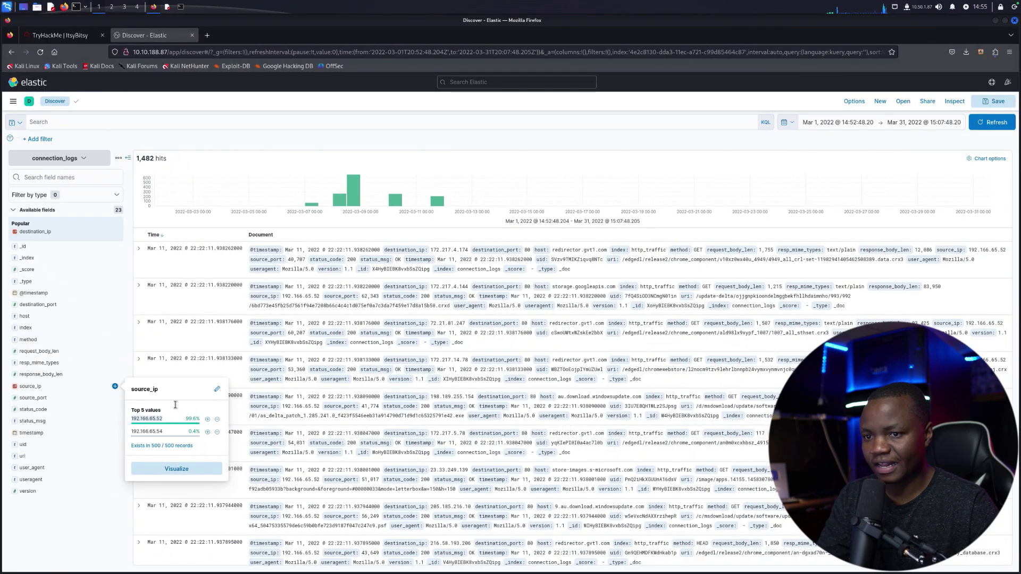
pyautogui.click(114, 231)
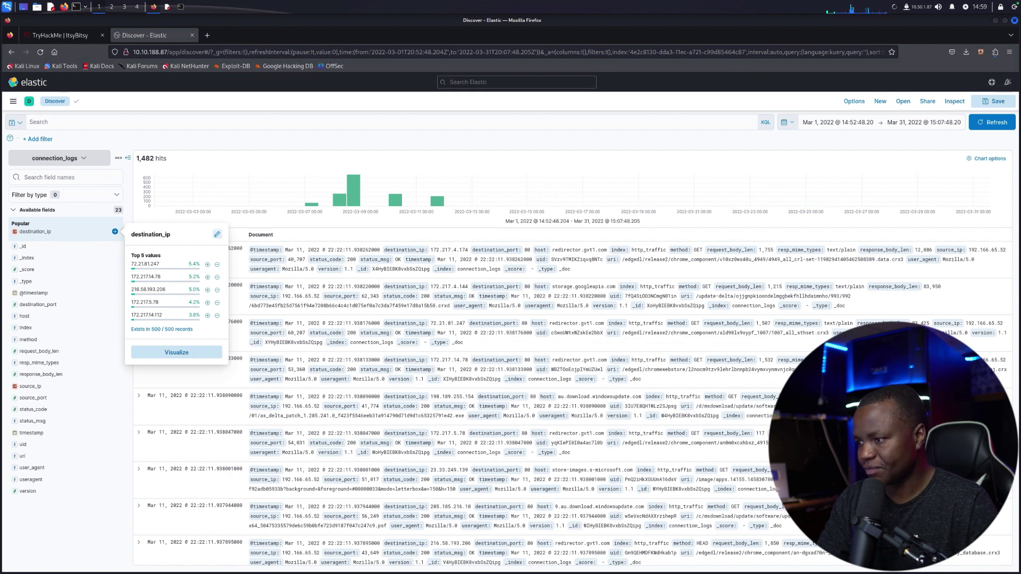
pyautogui.click(29, 388)
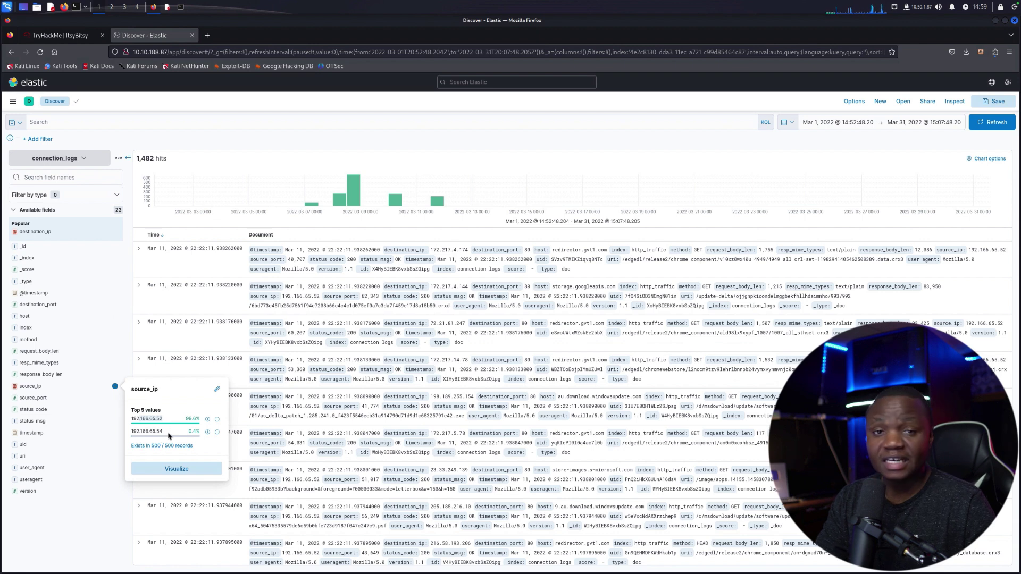
# Copy the top source IP 192.166.65.52 and clear the wrong text from the IP answer
pyautogui.moveTo(168, 436)
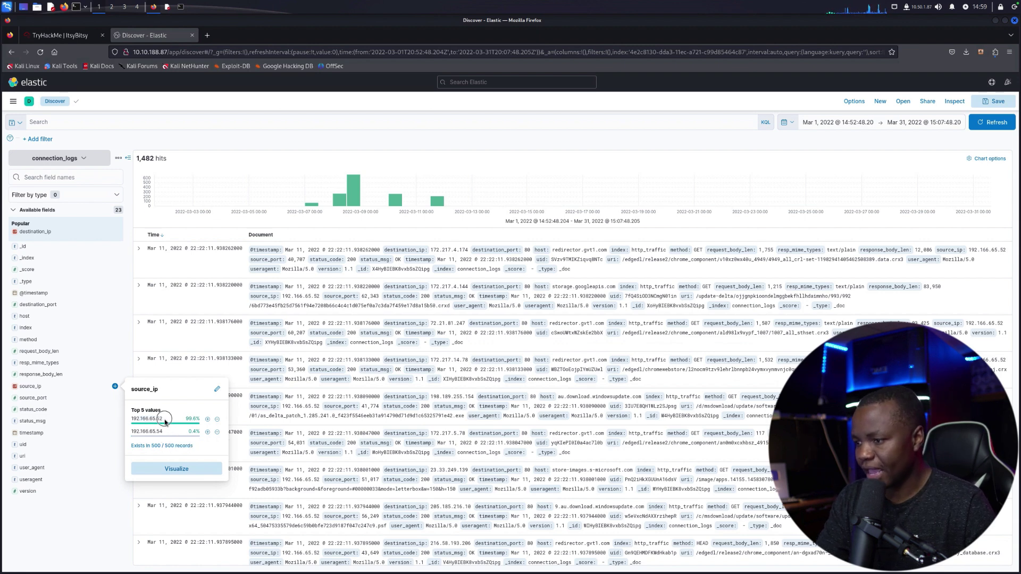
pyautogui.moveTo(161, 418); pyautogui.dragTo(127, 418)
pyautogui.rightClick(156, 418)
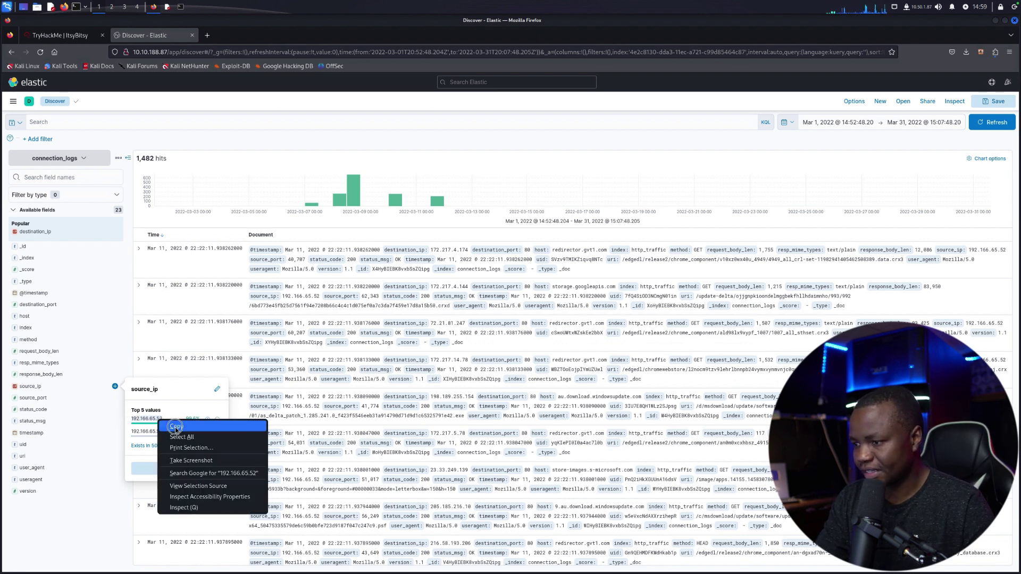
pyautogui.click(171, 426)
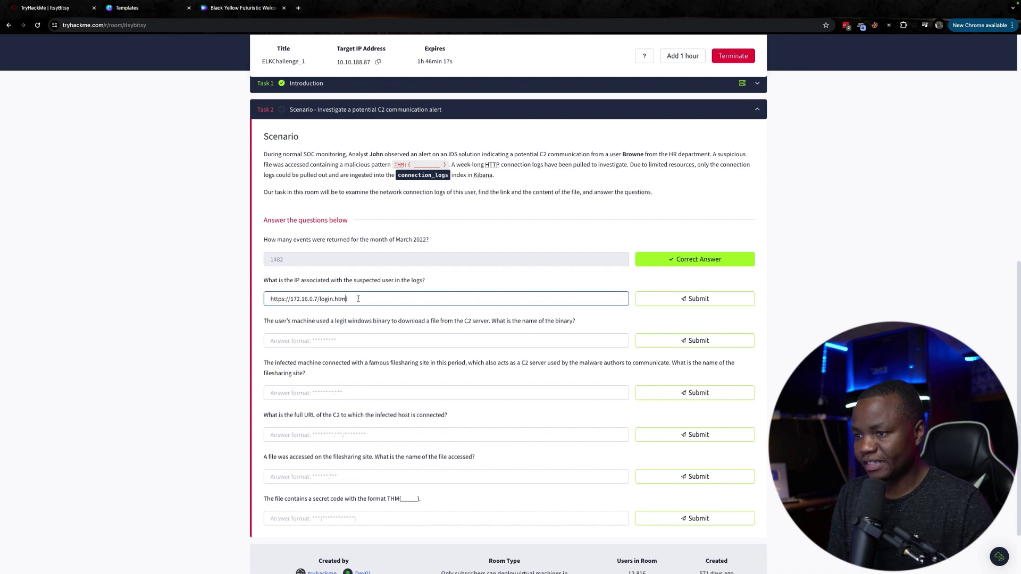
pyautogui.moveTo(357, 298); pyautogui.dragTo(258, 299)
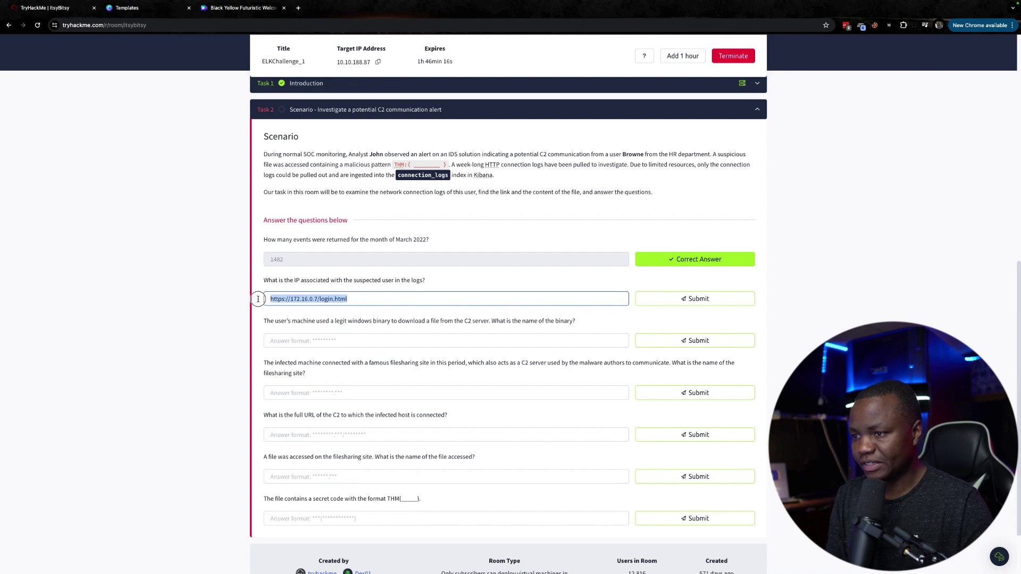
pyautogui.press('BackSpace')
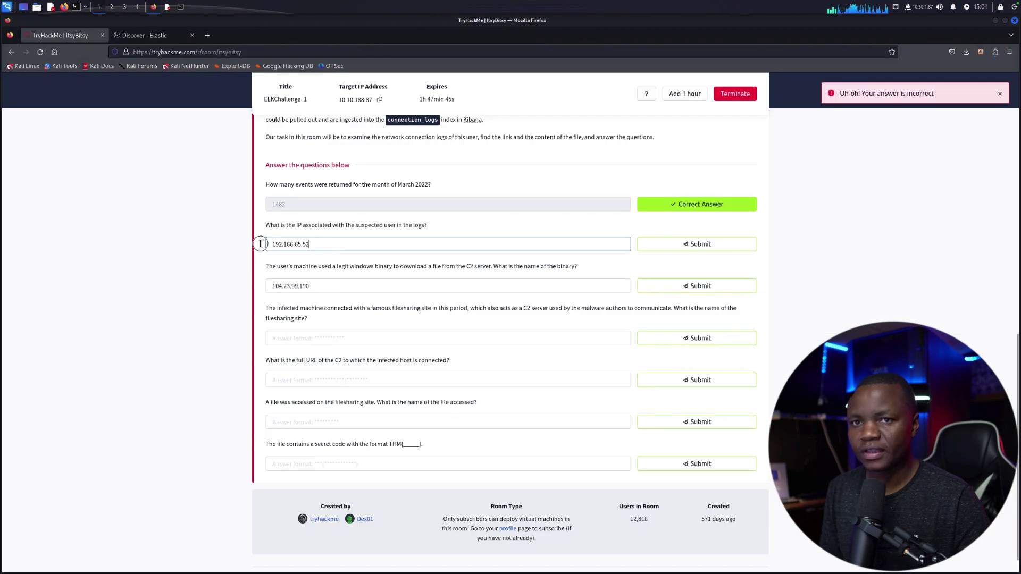
# Replace the rejected IP answer with 192.166.65.54 from Kibana's source_ip values and submit it
pyautogui.moveTo(260, 244); pyautogui.dragTo(203, 244)
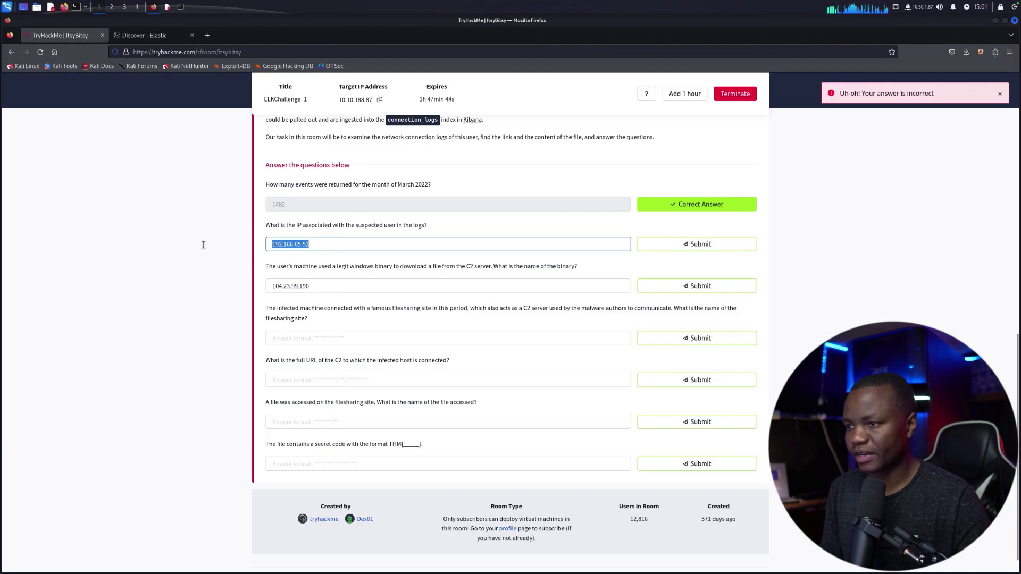
pyautogui.press('BackSpace')
pyautogui.click(147, 35)
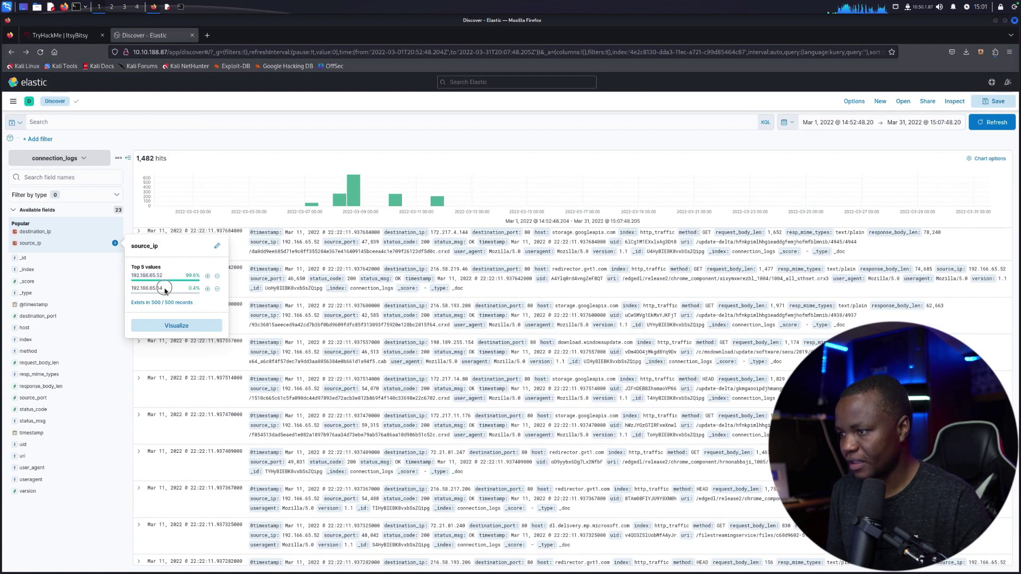
pyautogui.moveTo(165, 290); pyautogui.dragTo(126, 288)
pyautogui.rightClick(136, 289)
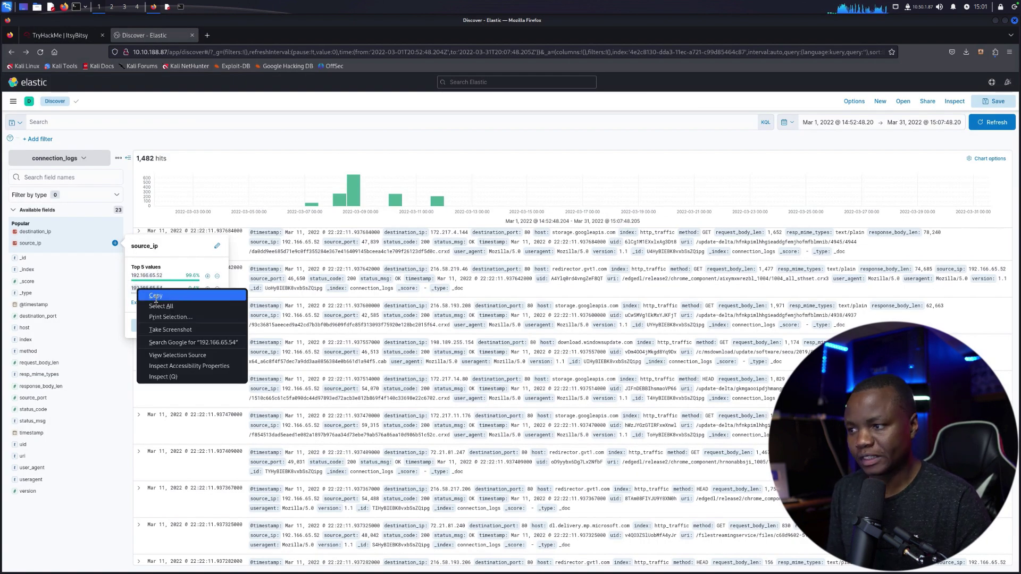
pyautogui.click(156, 297)
pyautogui.click(68, 35)
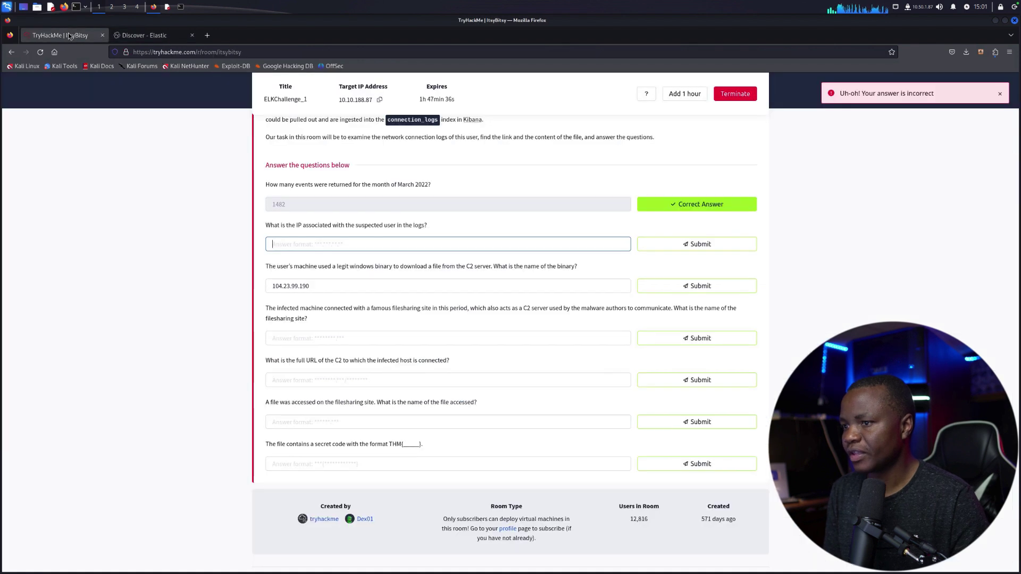
pyautogui.hotkey('ctrl', 'v')
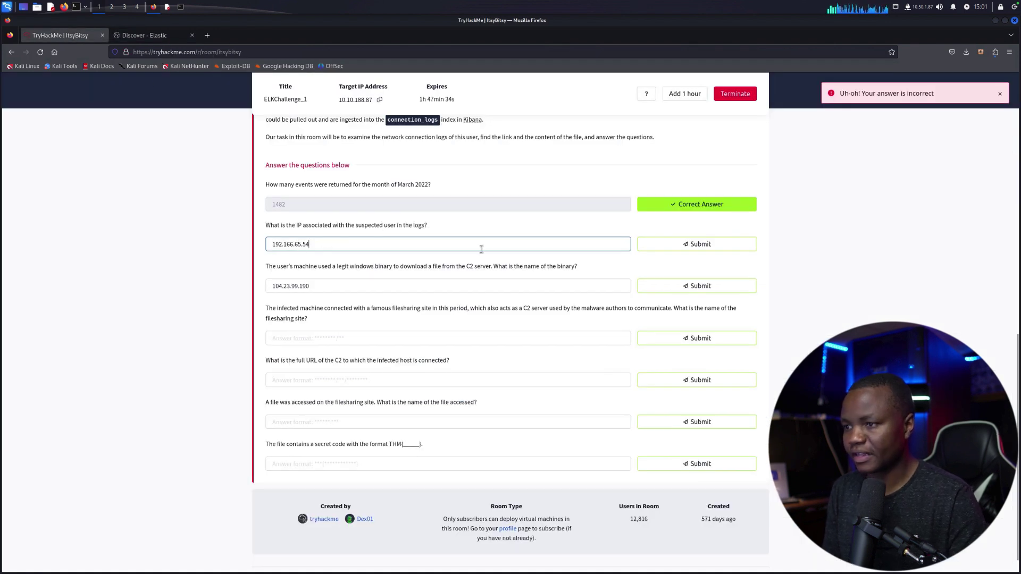
pyautogui.click(699, 242)
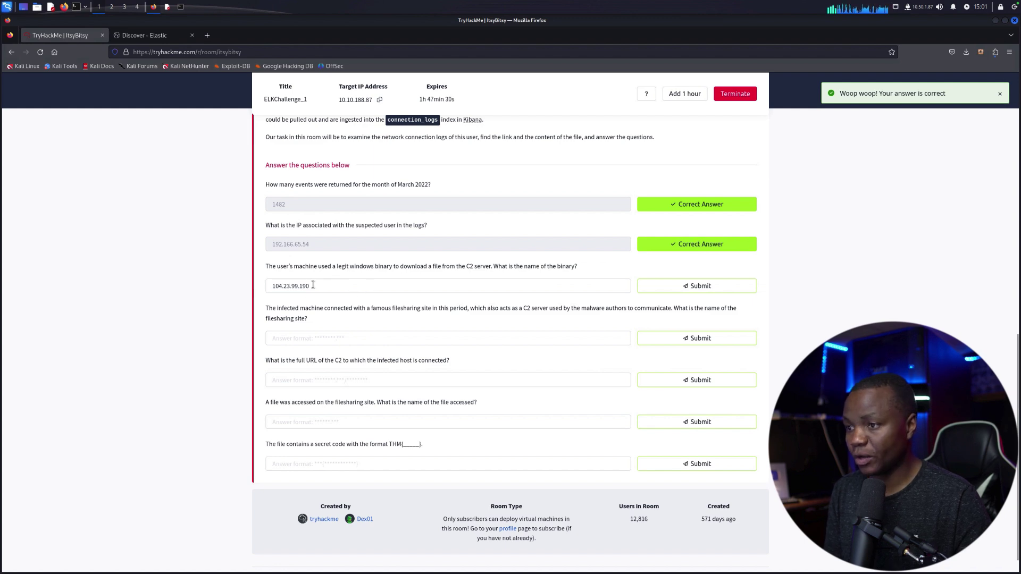
# Clear the misplaced IP from the binary answer field
pyautogui.moveTo(313, 285); pyautogui.dragTo(234, 283)
pyautogui.press('BackSpace')
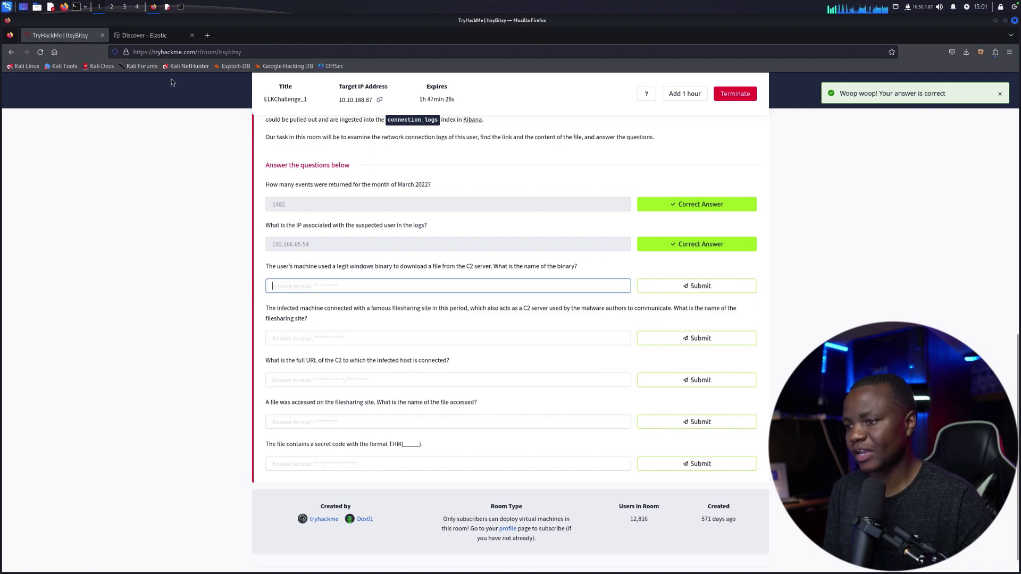
pyautogui.click(140, 36)
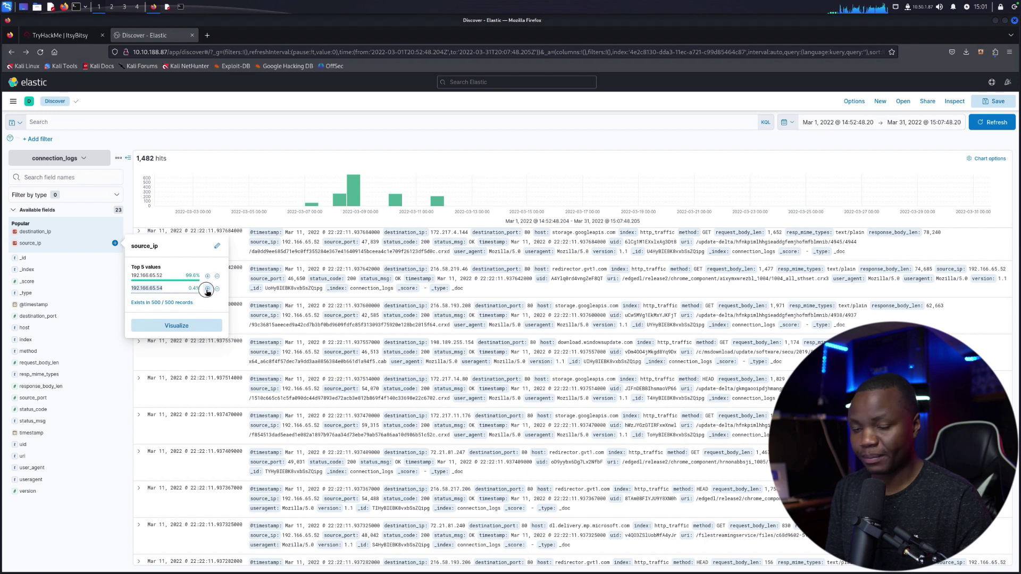
# Filter connection_logs to source_ip 192.166.65.54 and expand the first of the 2 hits
pyautogui.click(207, 289)
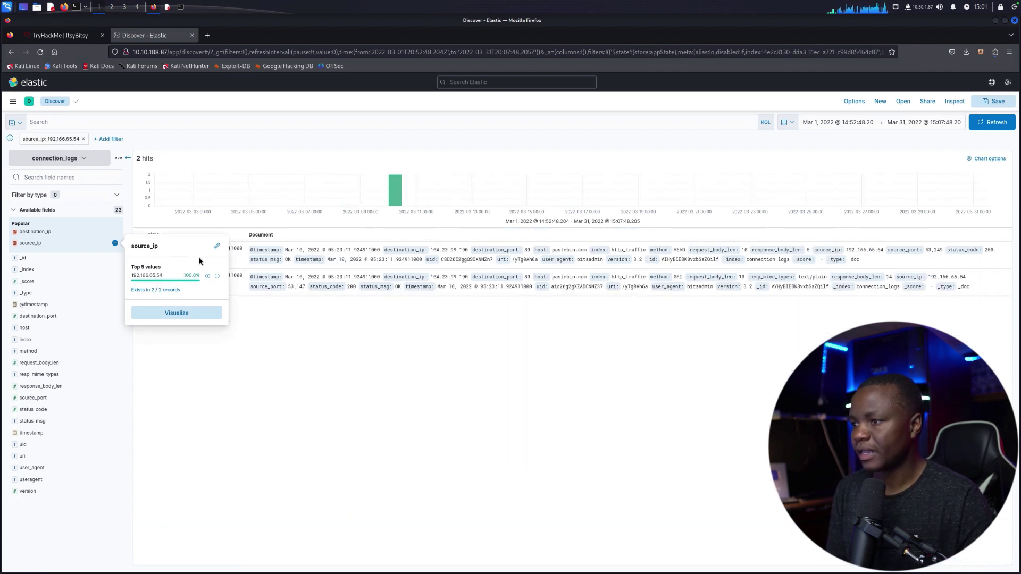
pyautogui.click(342, 399)
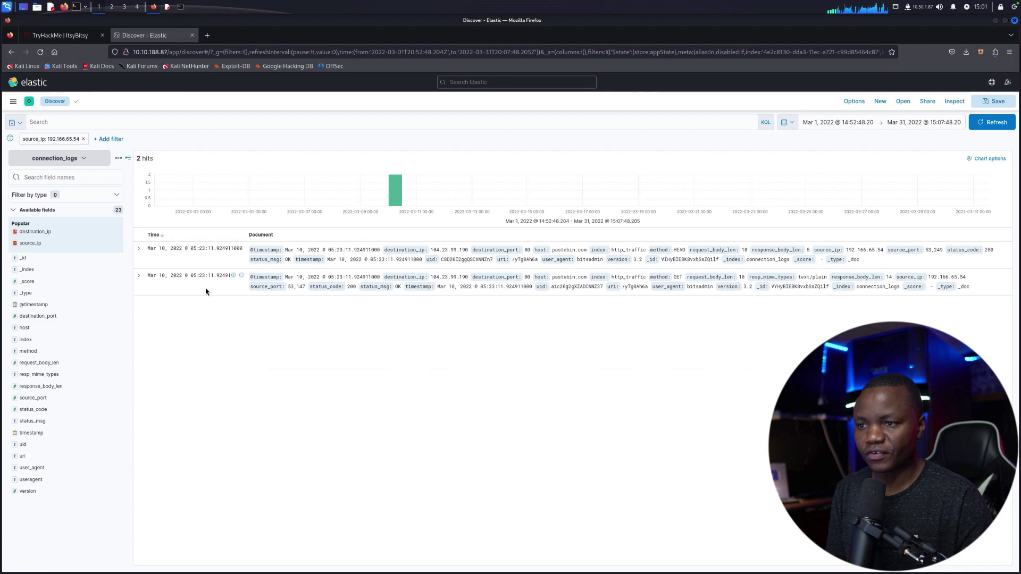
pyautogui.click(139, 248)
# Copy the first hit's destination_ip 104.23.99.190 and expand the second hit
pyautogui.scroll(-3, 430, 383)
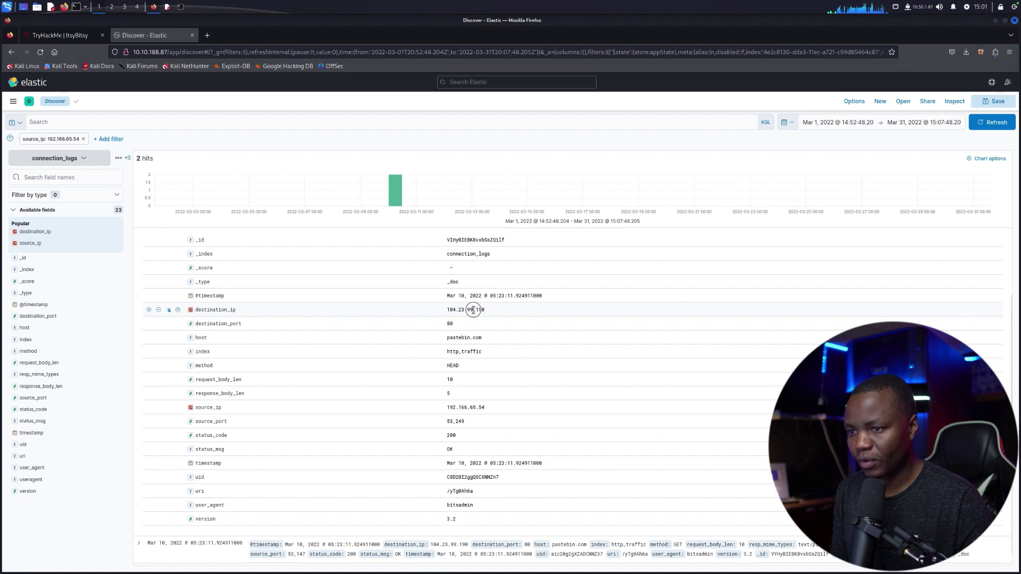
pyautogui.moveTo(442, 309); pyautogui.dragTo(485, 309)
pyautogui.rightClick(457, 308)
pyautogui.click(471, 317)
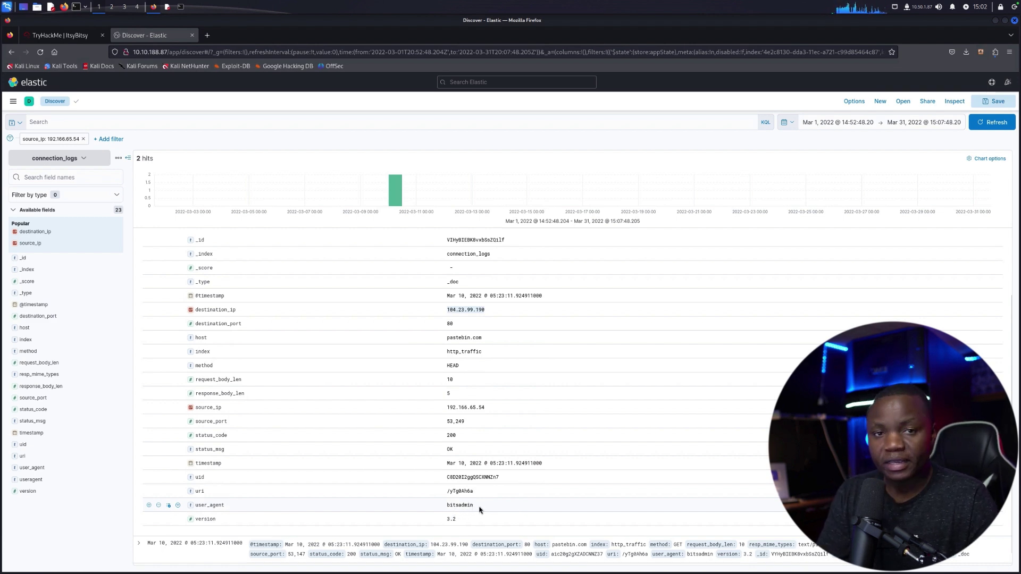
pyautogui.click(138, 543)
# Read the second hit's fields: GET to pastebin.com/yTg0Ah6a with user agent bitsadmin
pyautogui.scroll(-5, 327, 423)
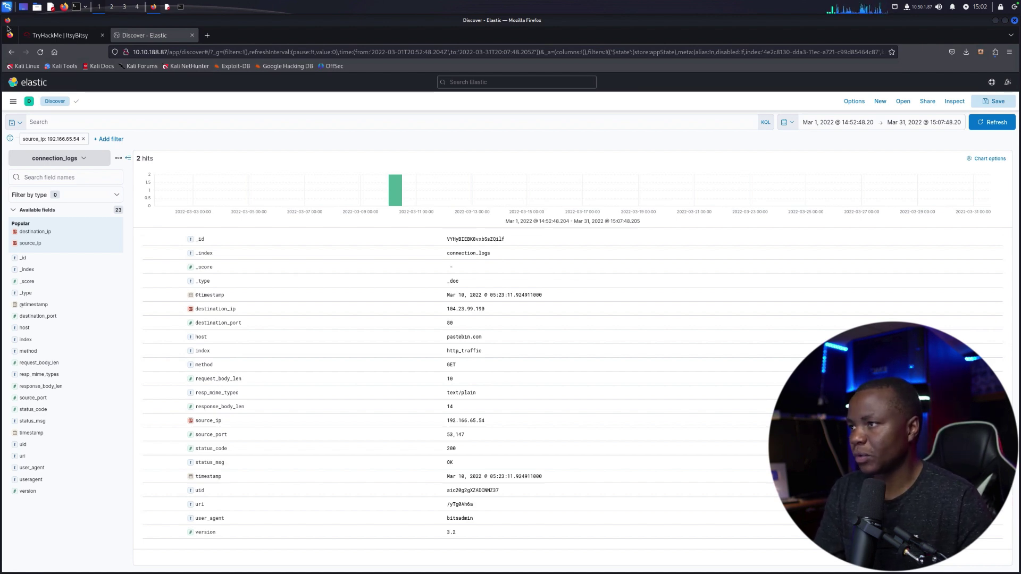
pyautogui.click(46, 35)
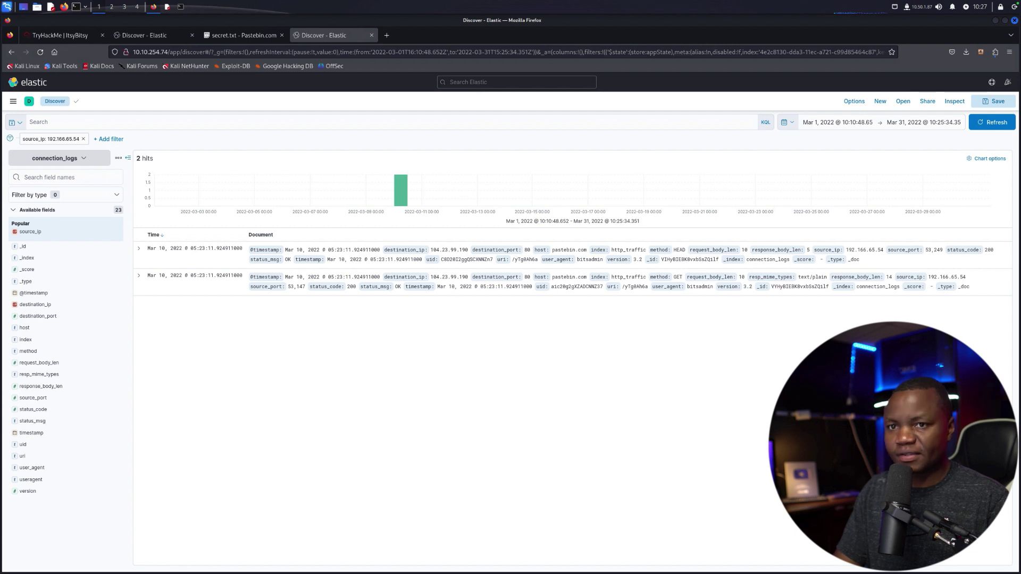
# Expand the second log entry and copy its host value pastebin.com
pyautogui.click(139, 275)
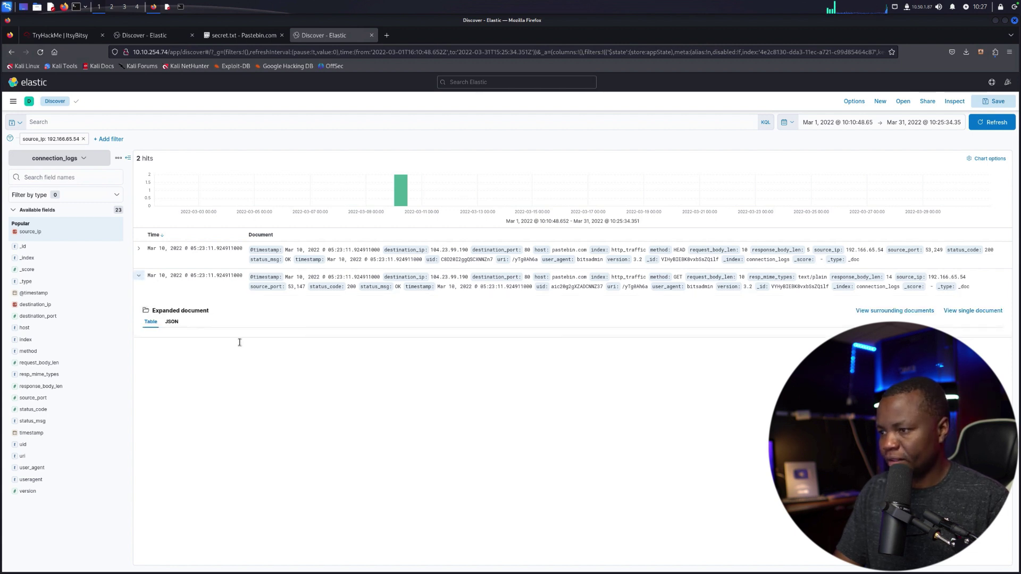
pyautogui.scroll(-2, 259, 422)
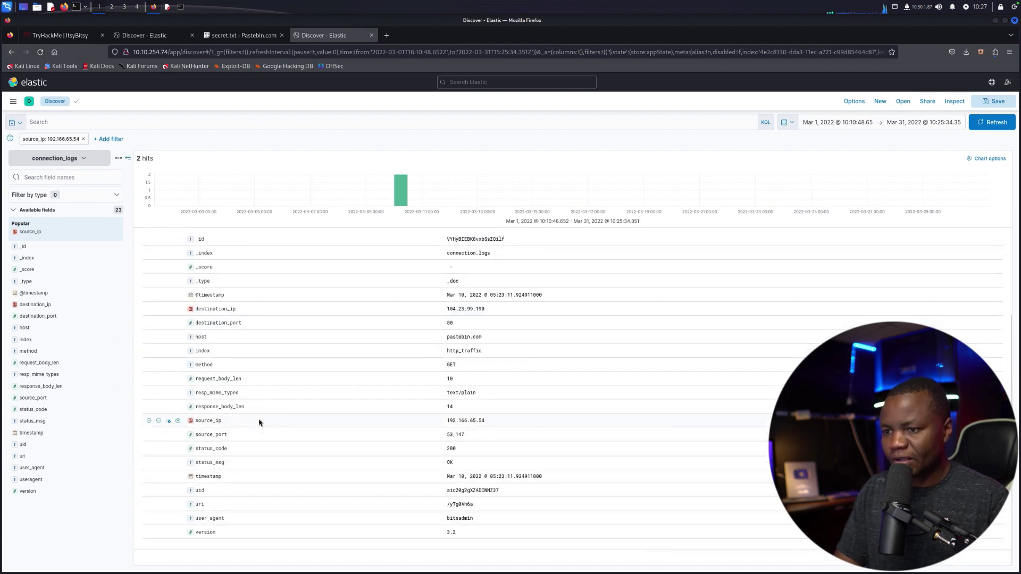
pyautogui.rightClick(465, 338)
pyautogui.click(476, 345)
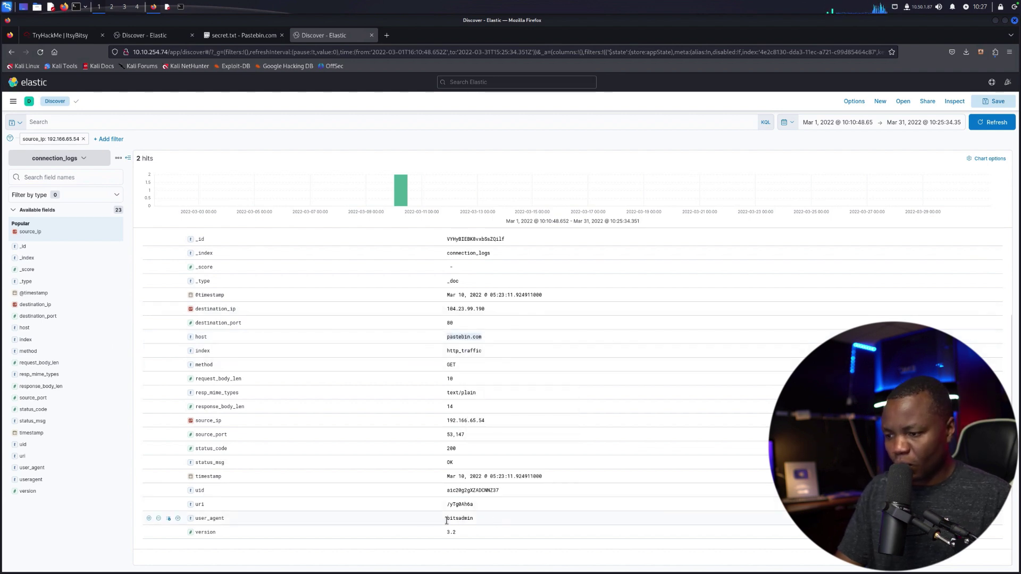
# Copy the user agent value bitsadmin from the same hit
pyautogui.doubleClick(468, 519)
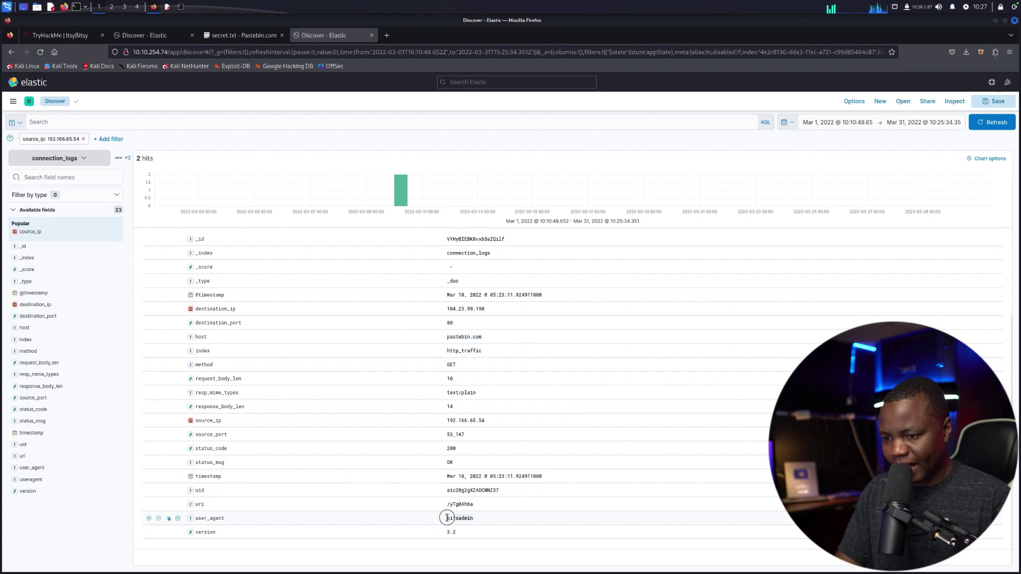
pyautogui.rightClick(464, 520)
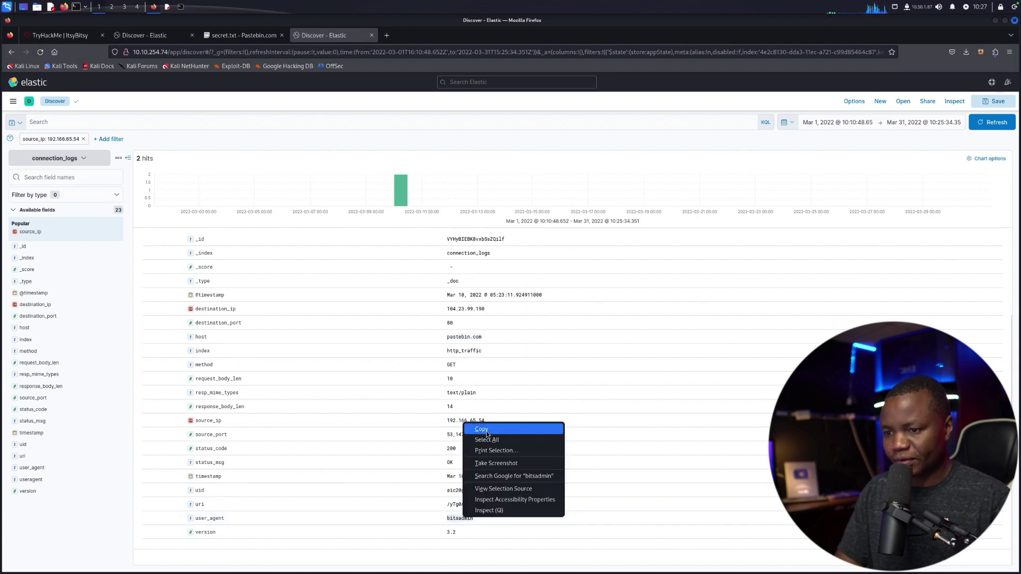
pyautogui.click(485, 428)
pyautogui.click(81, 37)
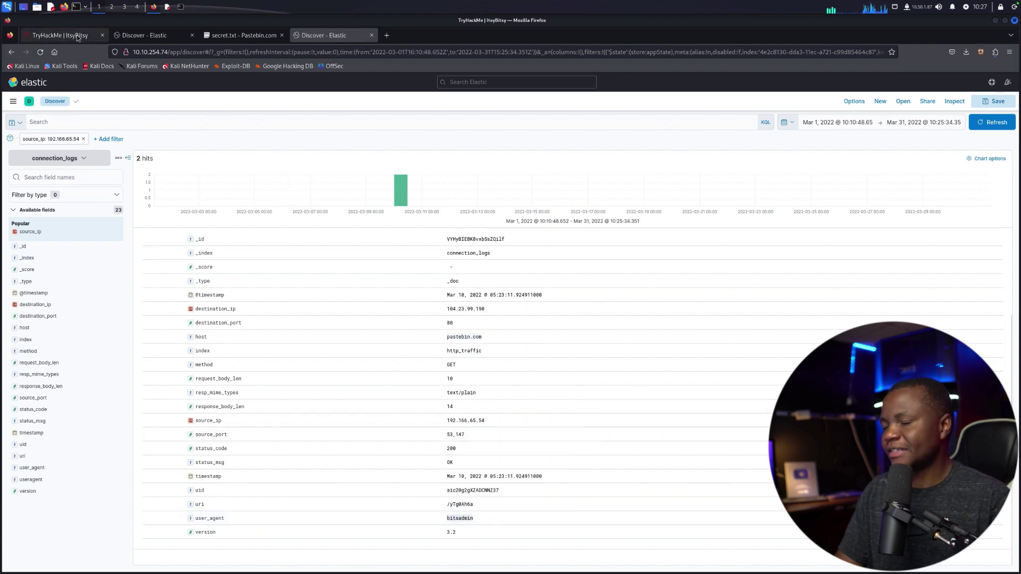
# Expand ItsyBitsy Task 2 and select the answered binary name bitsadmin
pyautogui.scroll(-3, 302, 326)
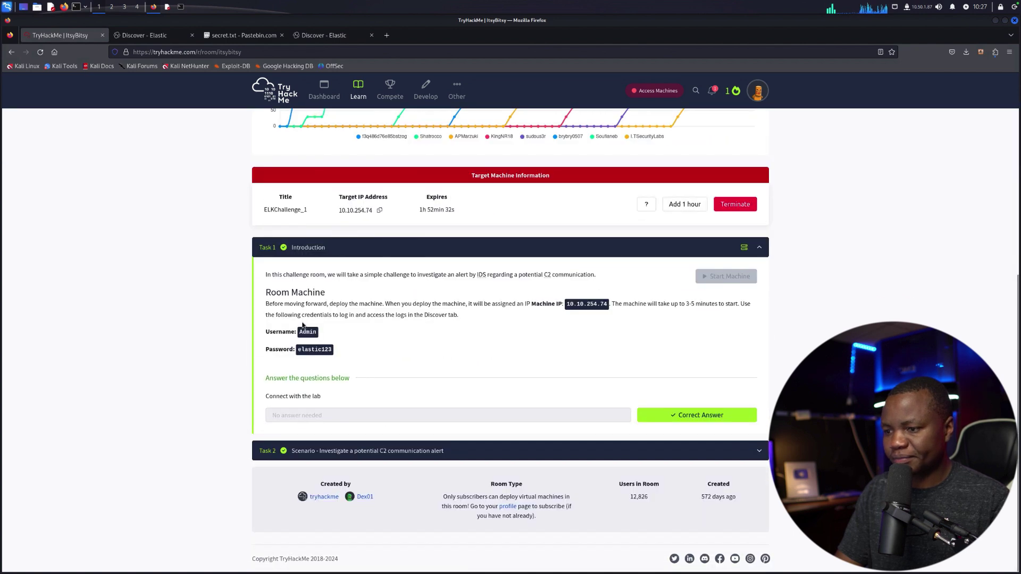
pyautogui.click(758, 451)
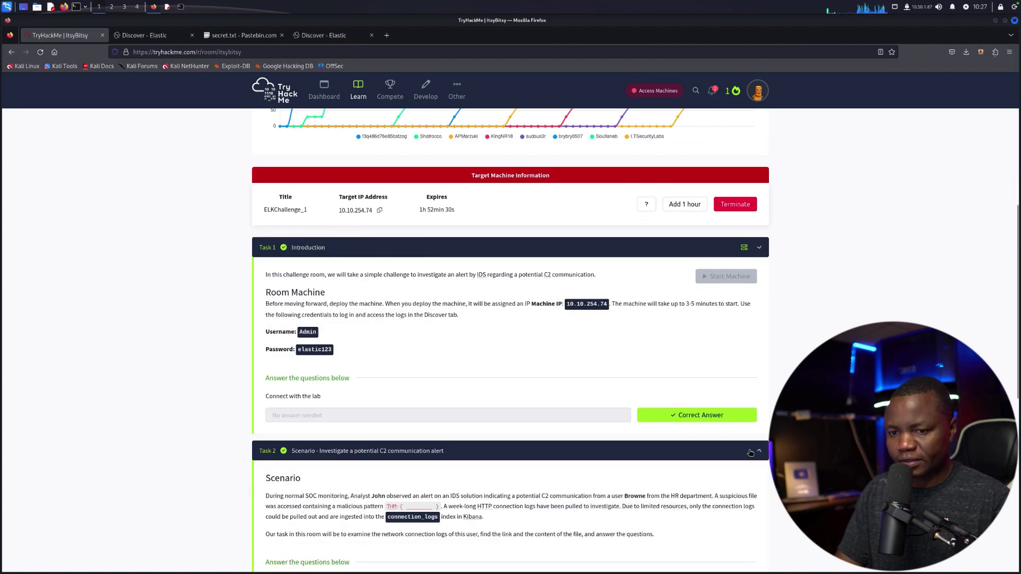
pyautogui.scroll(-6, 500, 459)
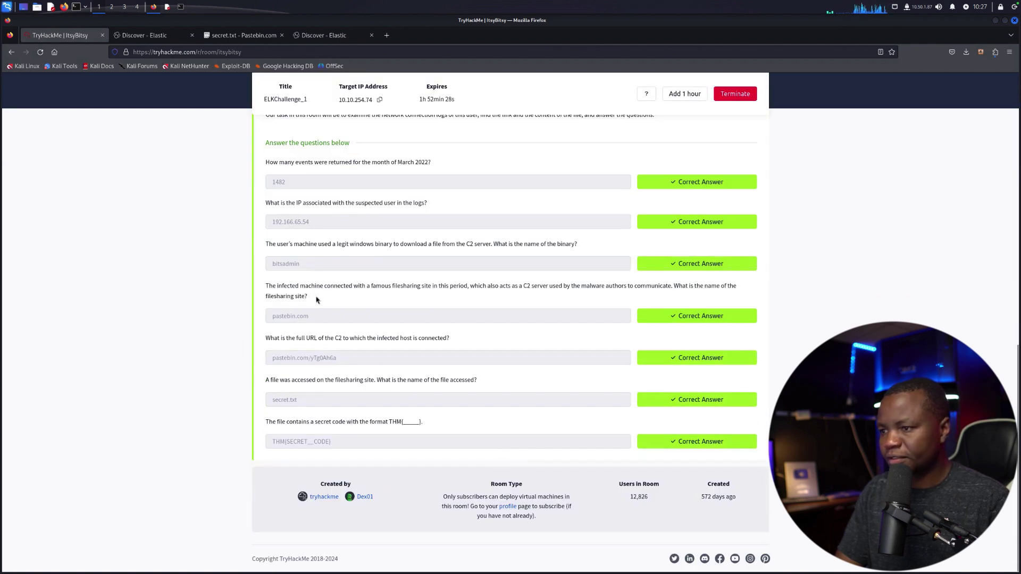
pyautogui.doubleClick(279, 264)
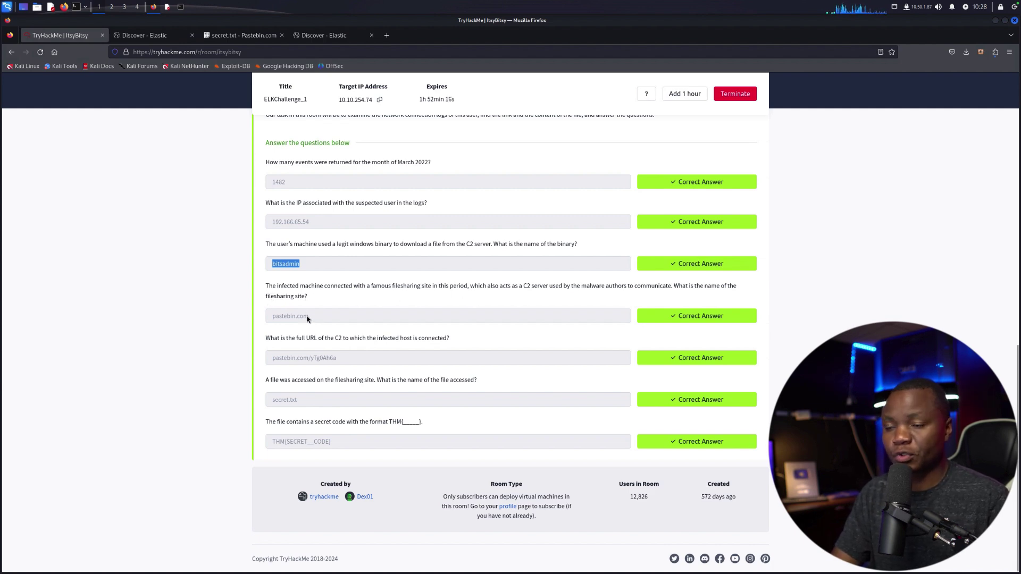
# Compare the Kibana host value pastebin.com with the TryHackMe answers
pyautogui.click(340, 35)
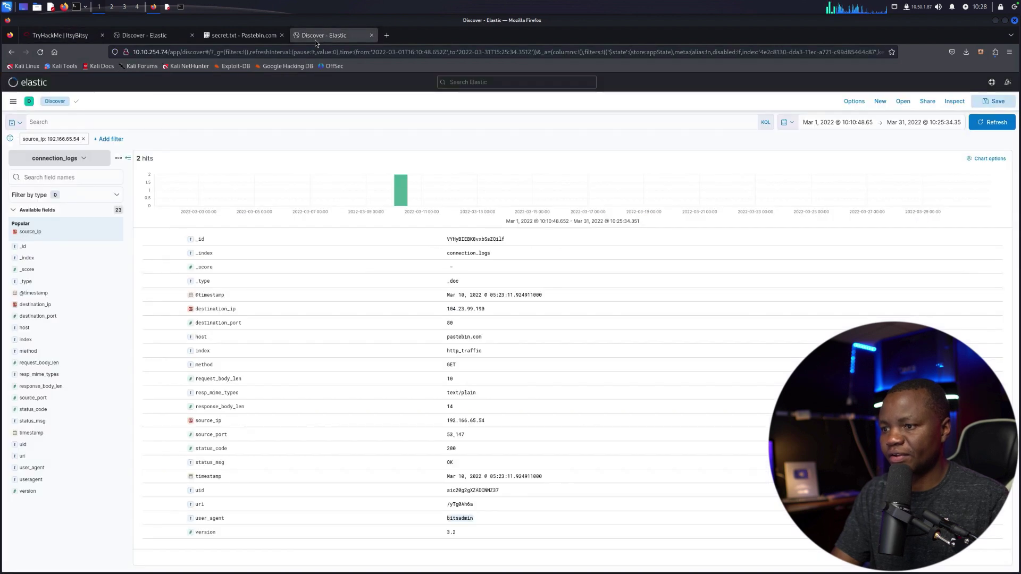
pyautogui.moveTo(484, 338); pyautogui.dragTo(432, 337)
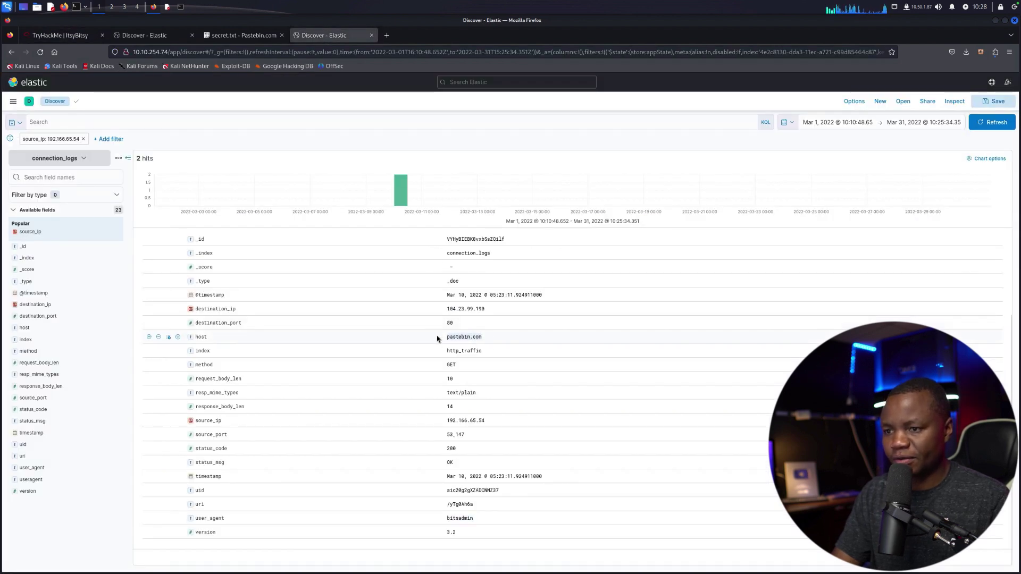
pyautogui.click(74, 36)
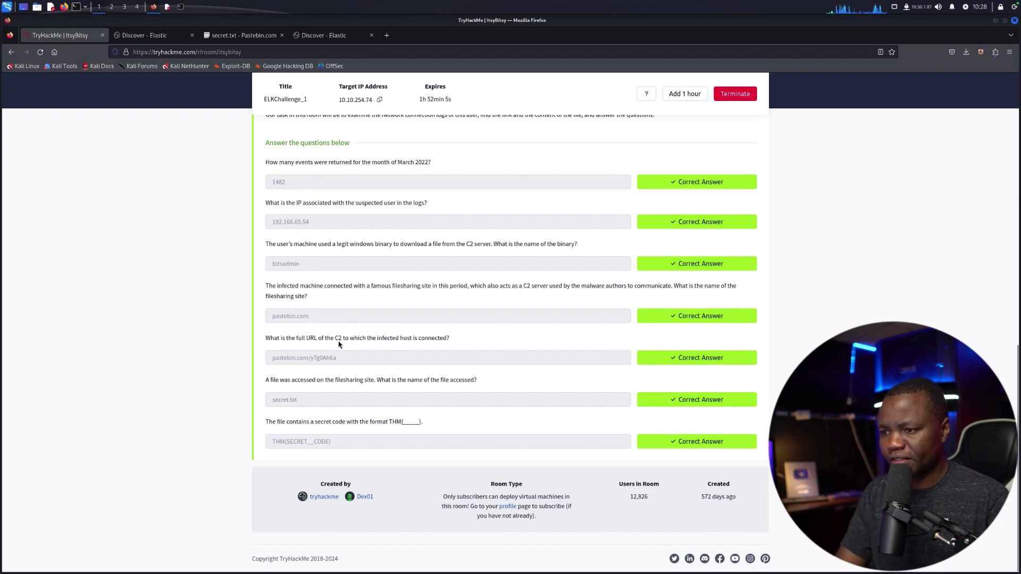
# In the other Discover view, select the host pastebin.com and uri /yTg0Ah6a values
pyautogui.click(175, 37)
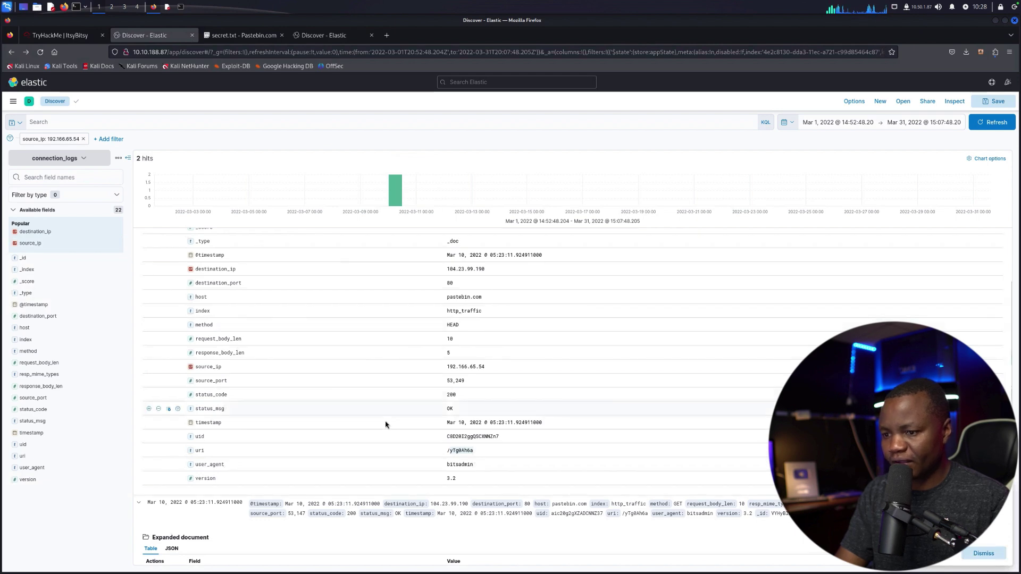
pyautogui.doubleClick(475, 296)
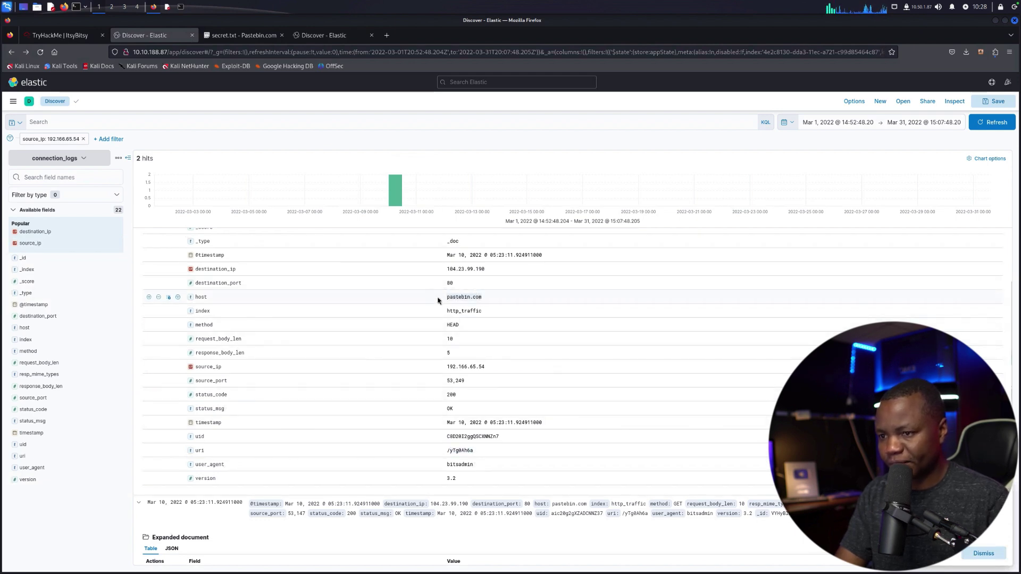
pyautogui.moveTo(475, 451); pyautogui.dragTo(445, 450)
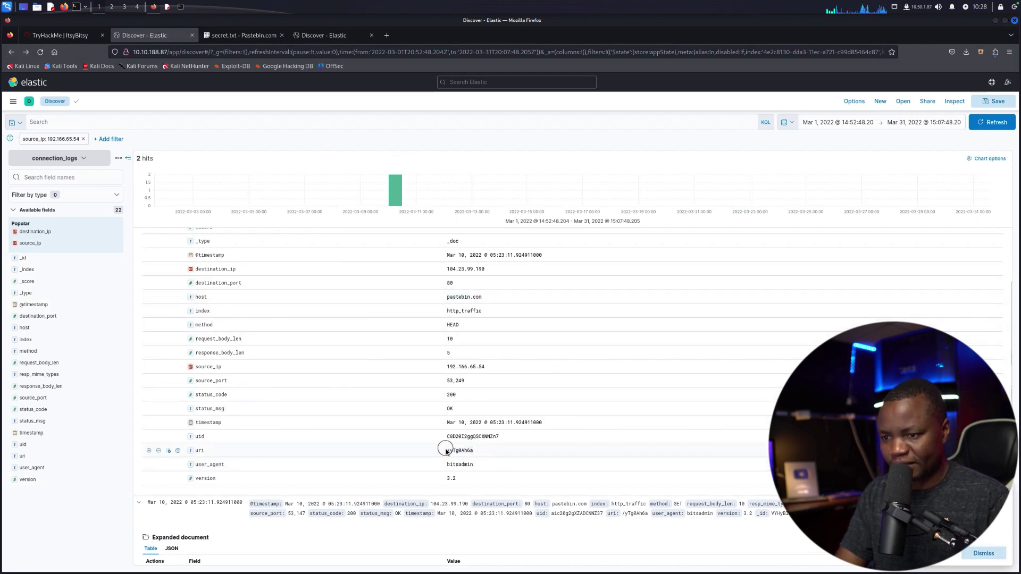
pyautogui.click(458, 295)
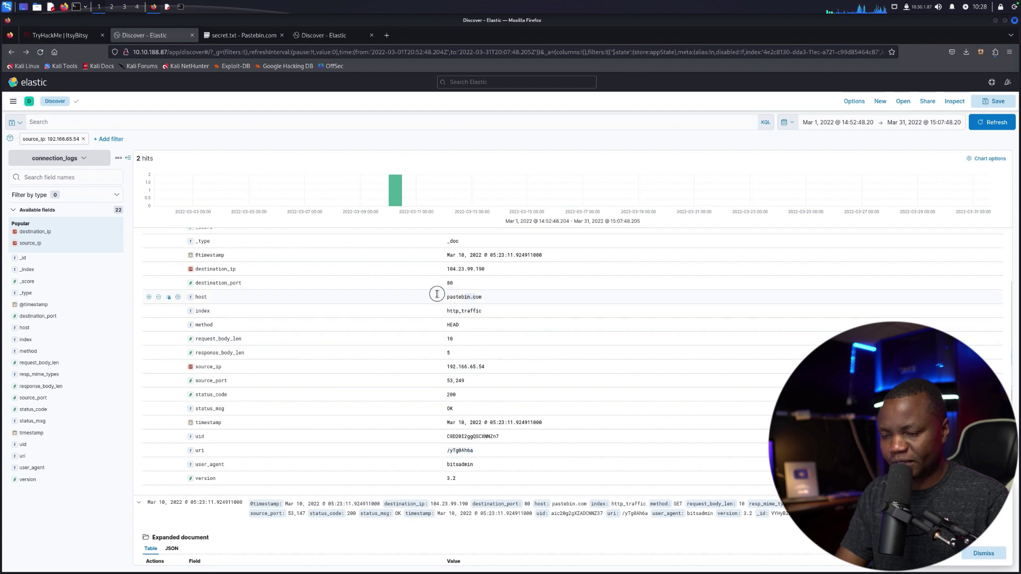
pyautogui.click(476, 451)
pyautogui.moveTo(475, 451); pyautogui.dragTo(439, 451)
pyautogui.click(250, 39)
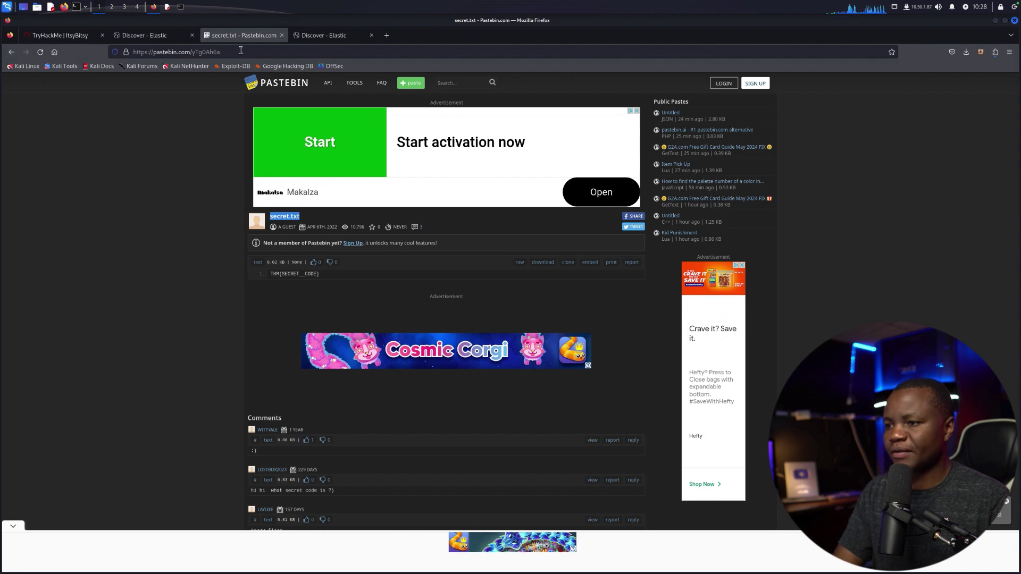
# Check the paste's web address and copy its title secret.txt
pyautogui.click(222, 52)
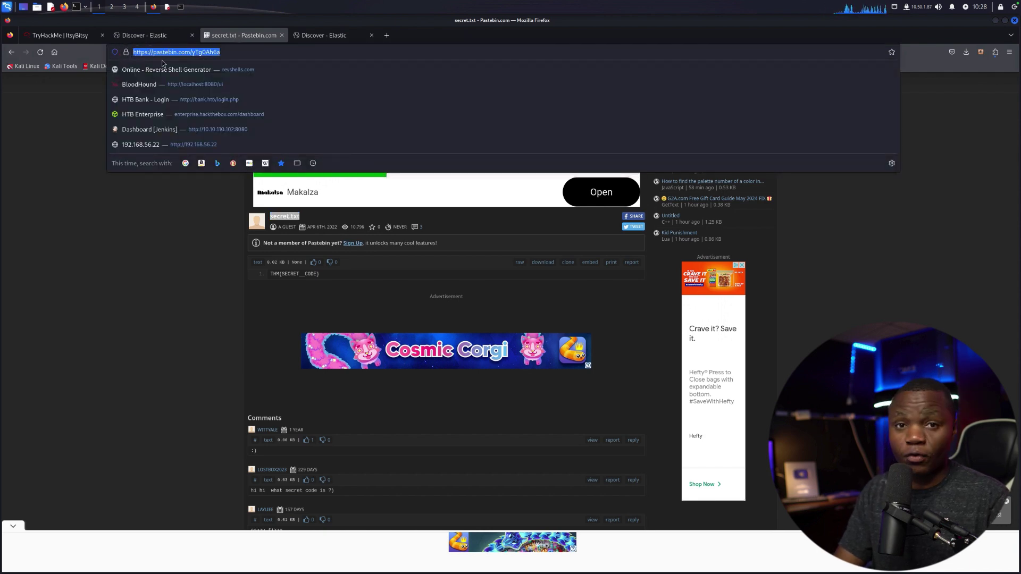
pyautogui.click(142, 275)
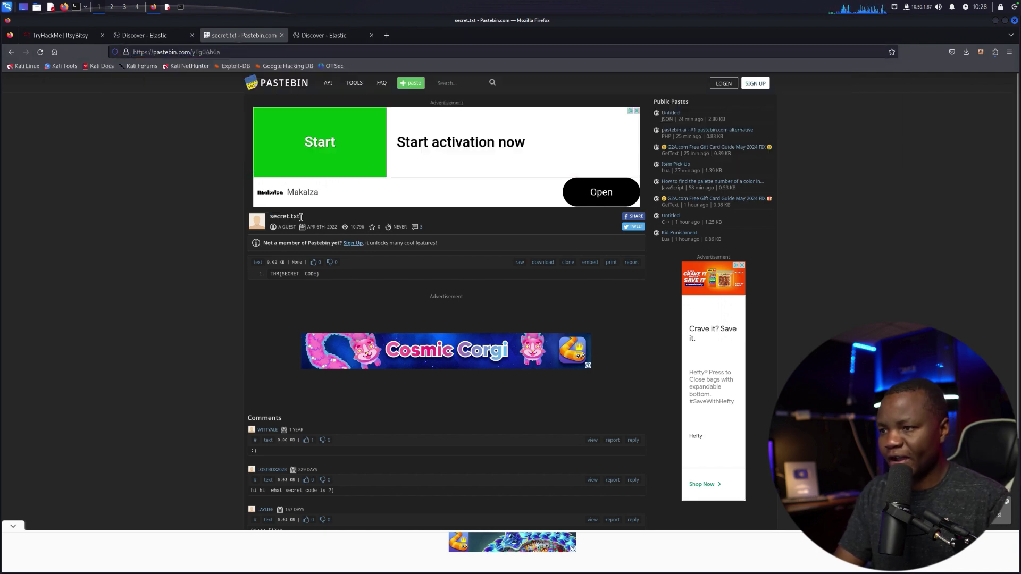
pyautogui.moveTo(301, 217); pyautogui.dragTo(265, 218)
pyautogui.rightClick(284, 218)
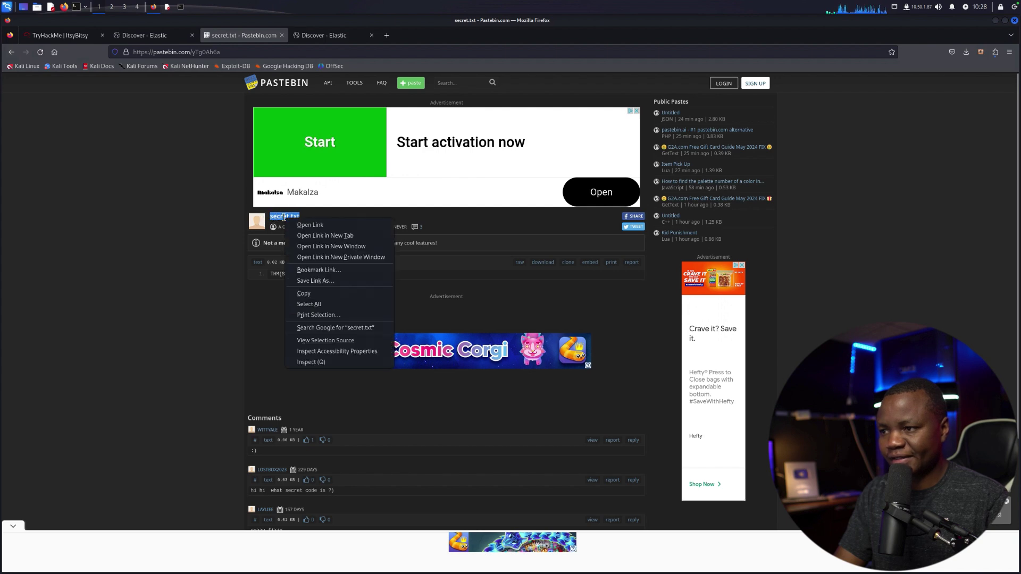
pyautogui.click(305, 294)
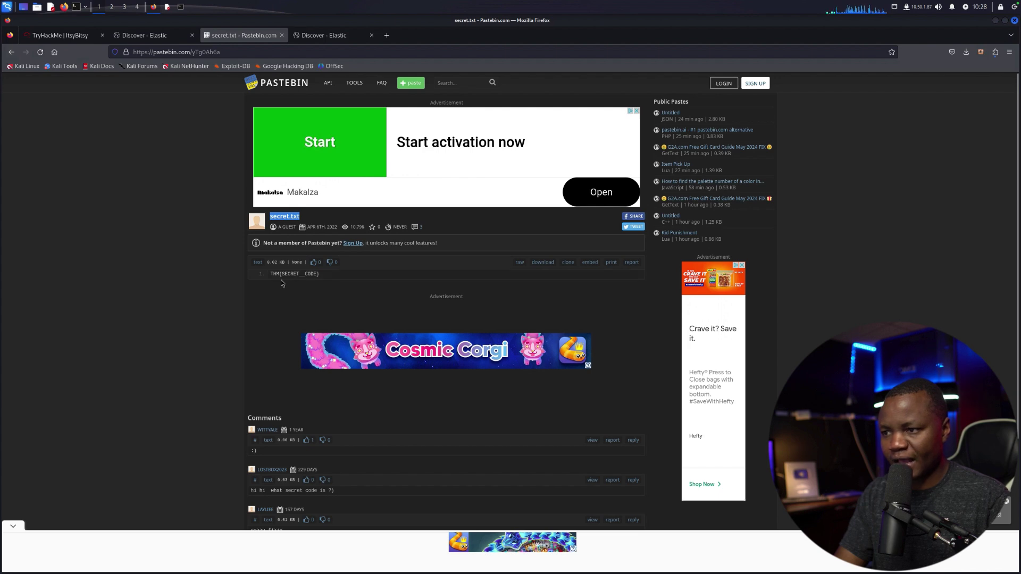
pyautogui.click(57, 32)
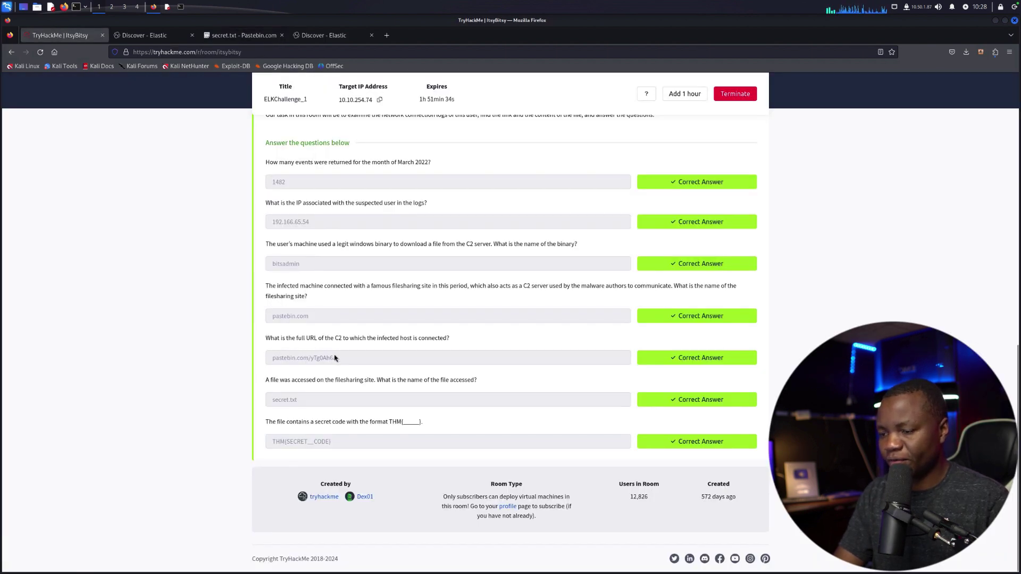
# Compare the C2 URL, secret.txt file name and secret code answers against the paste
pyautogui.moveTo(335, 358); pyautogui.dragTo(270, 357)
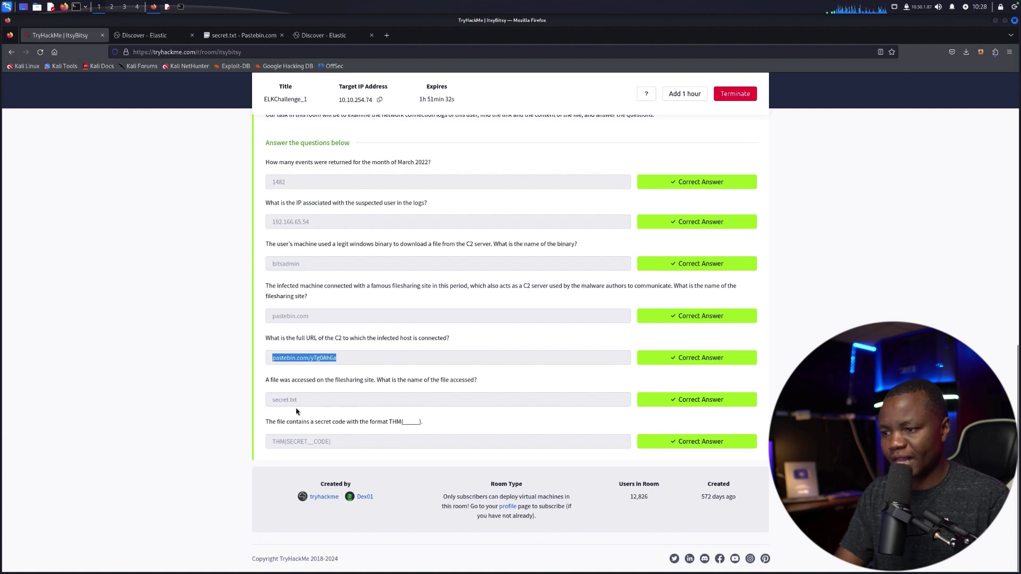
pyautogui.moveTo(298, 399); pyautogui.dragTo(267, 400)
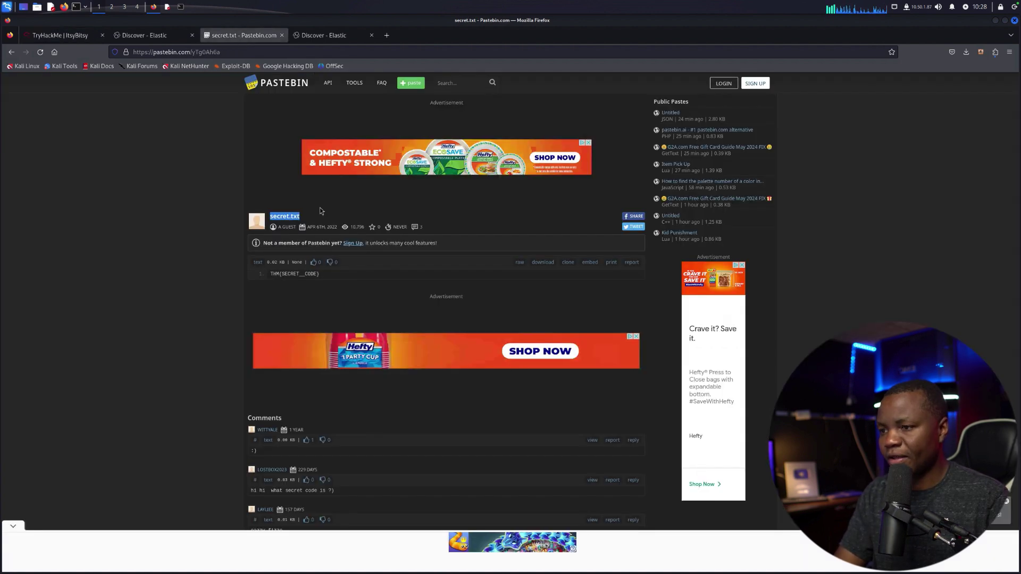
pyautogui.click(242, 36)
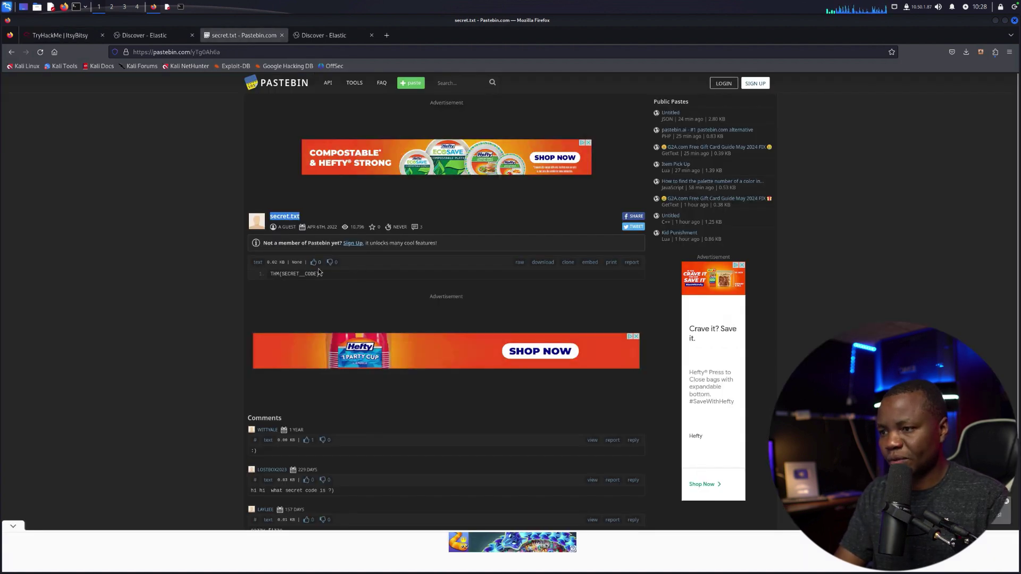
pyautogui.click(60, 35)
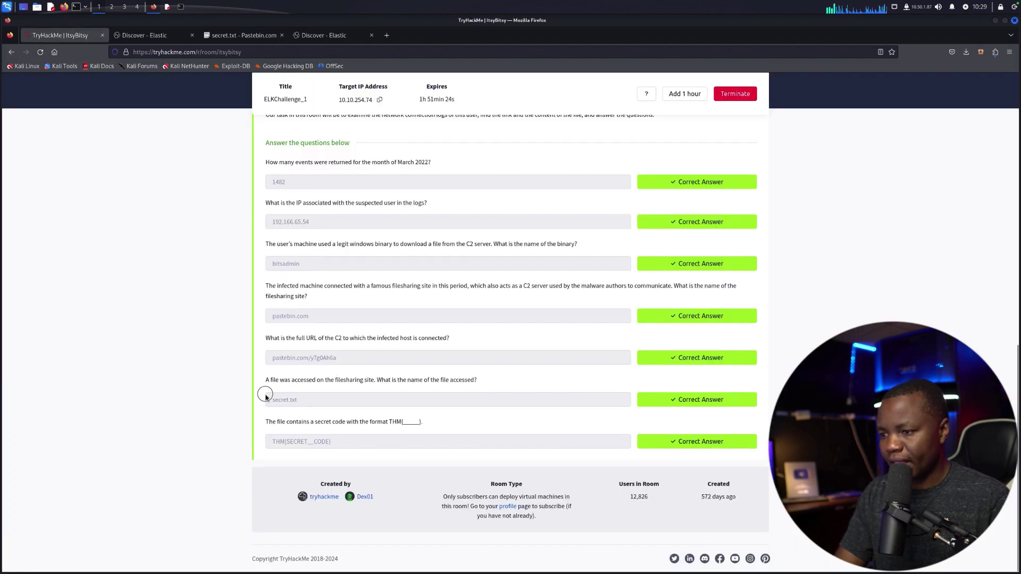
pyautogui.moveTo(309, 406); pyautogui.dragTo(259, 402)
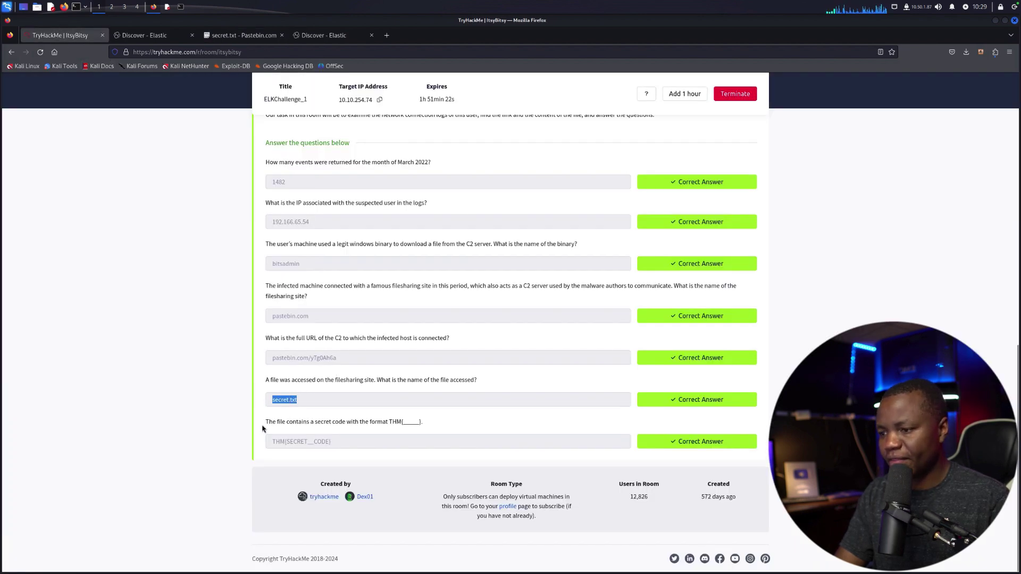
pyautogui.moveTo(337, 442); pyautogui.dragTo(258, 441)
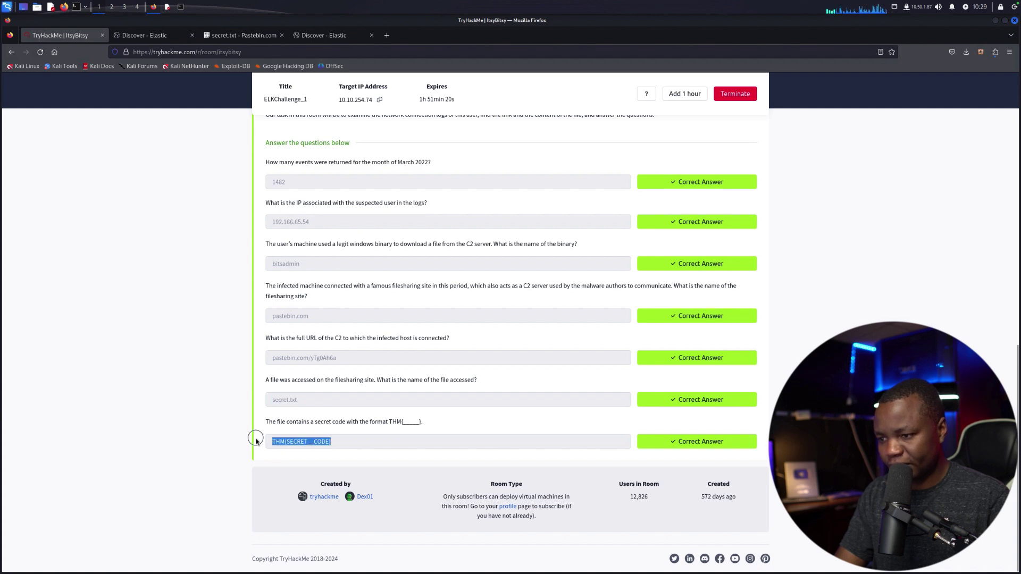